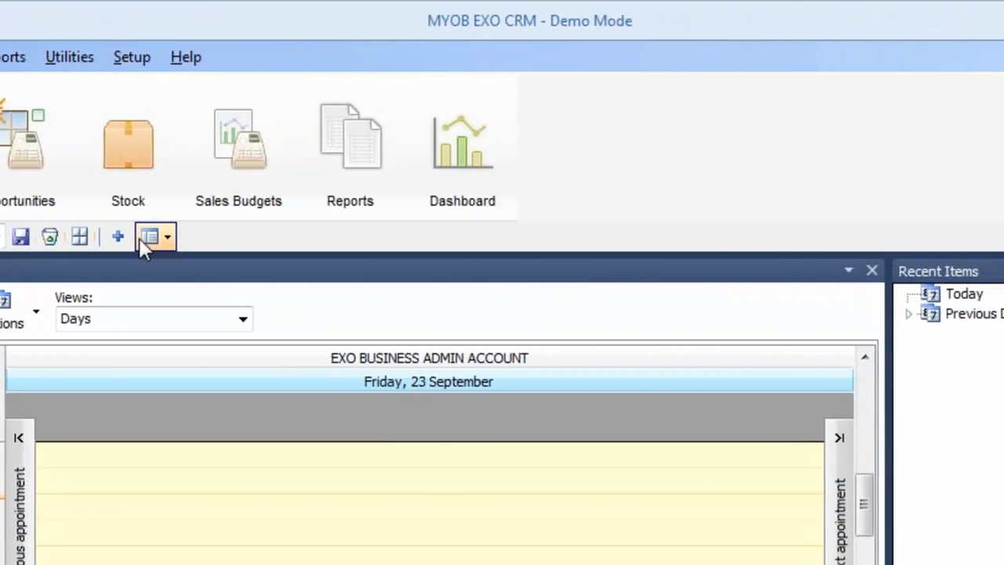
Step: Add a Company Search panel docked at the bottom of My Day and enlarge Activity Search
click(169, 236)
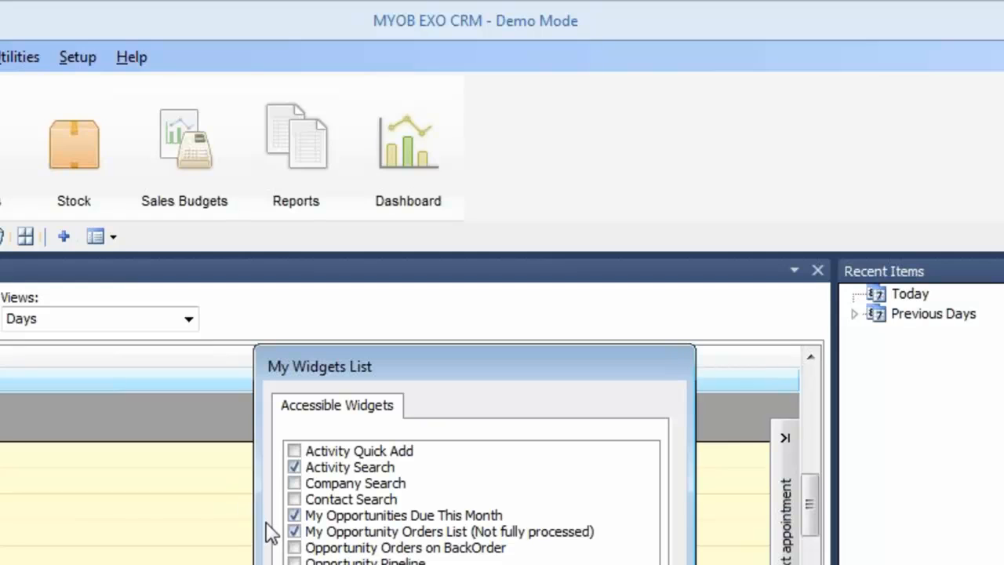
click(294, 483)
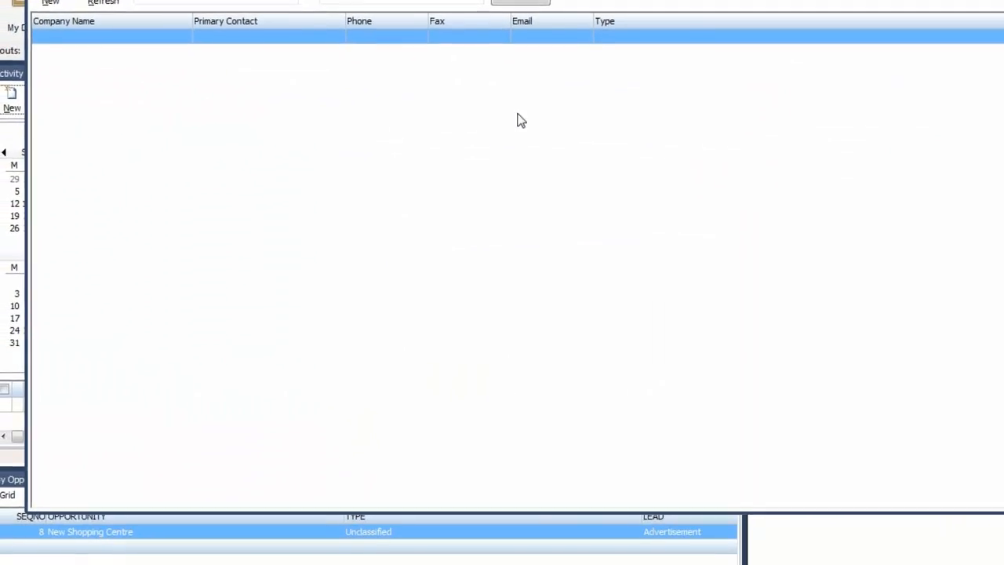
drag(518, 0, 366, 549)
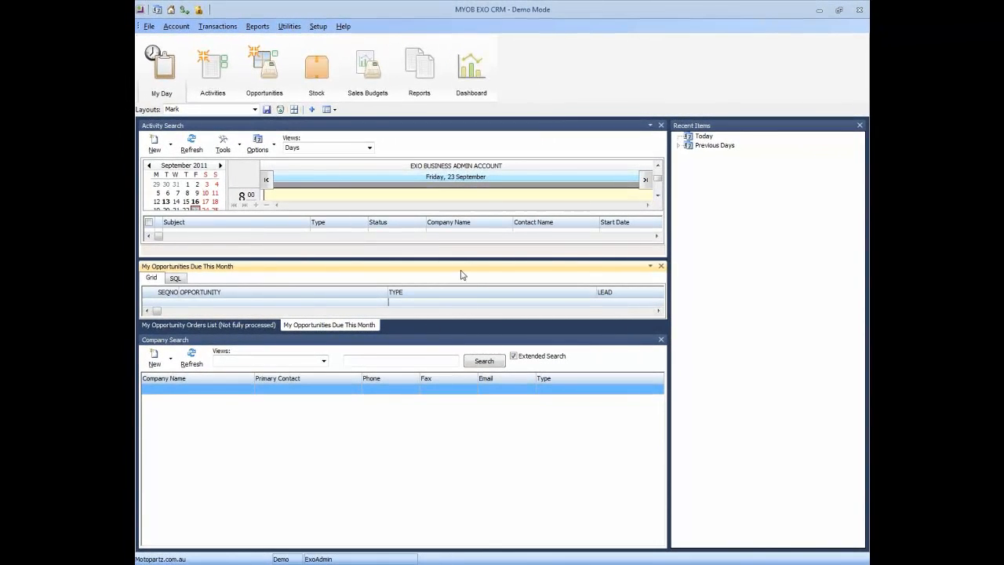
drag(459, 260, 452, 332)
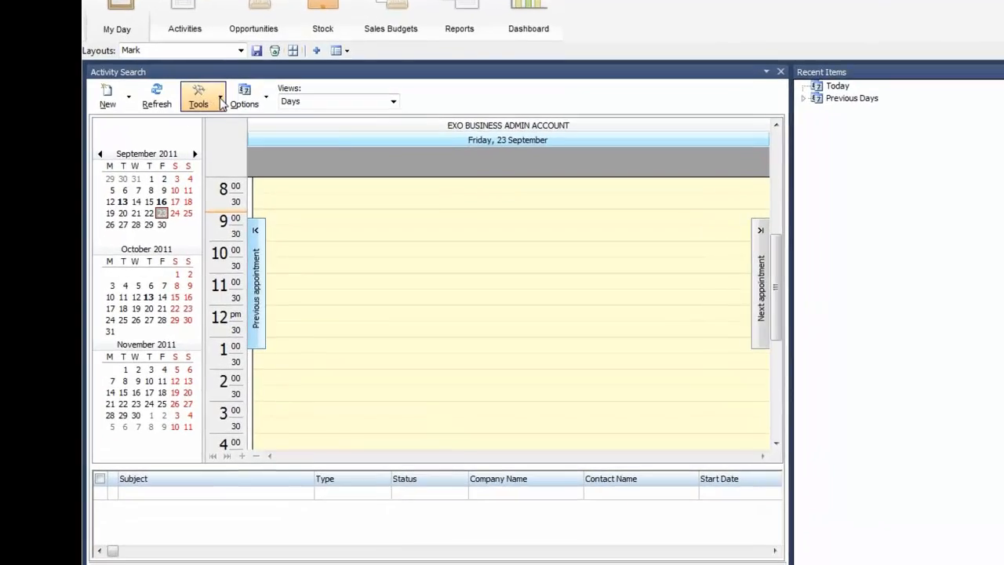
Step: Review the activity Outlook sync options, then switch to the Activities workspace
click(221, 102)
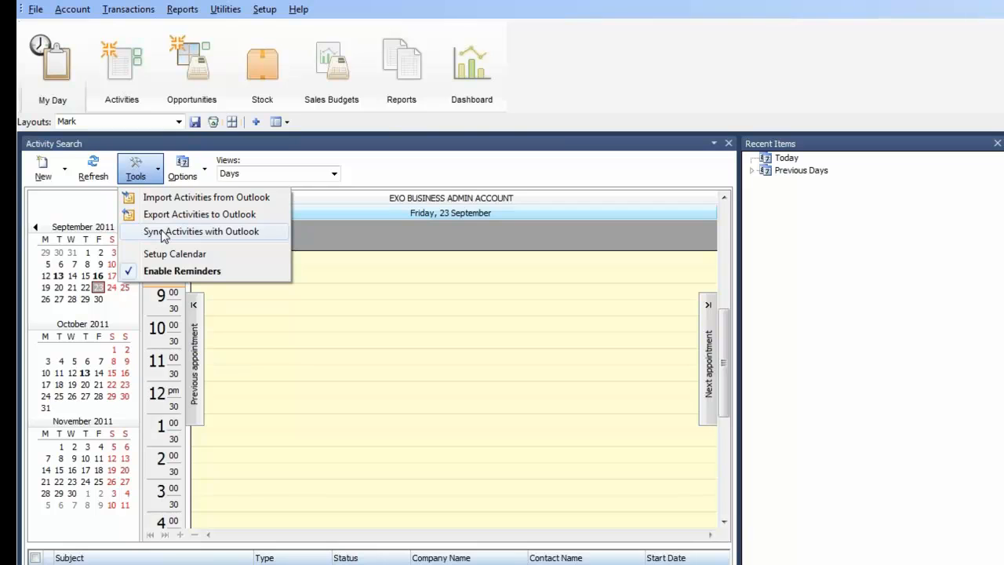
click(486, 161)
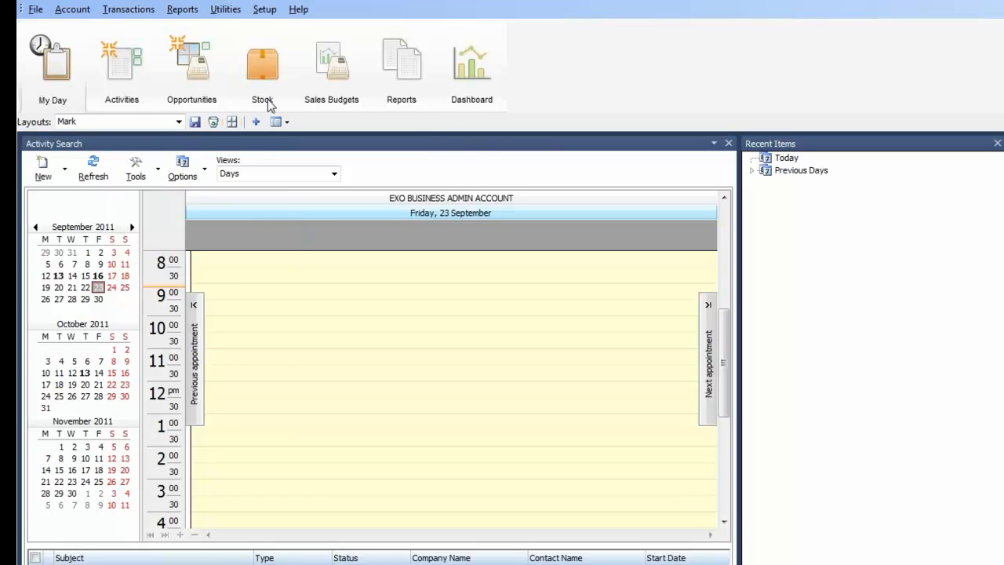
click(134, 85)
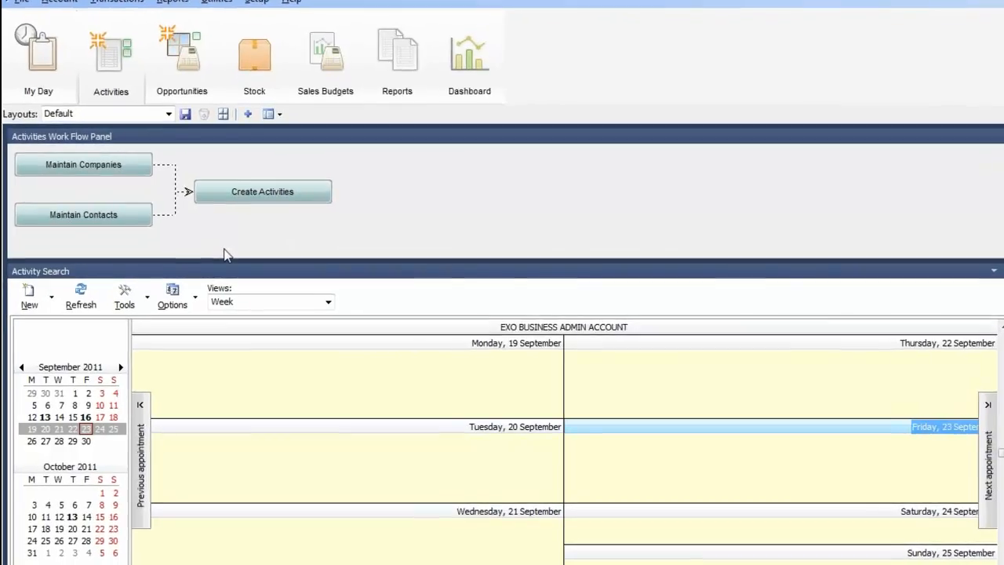
Step: Start a new all-day Appointment activity and open the Edit List for activity types
click(246, 172)
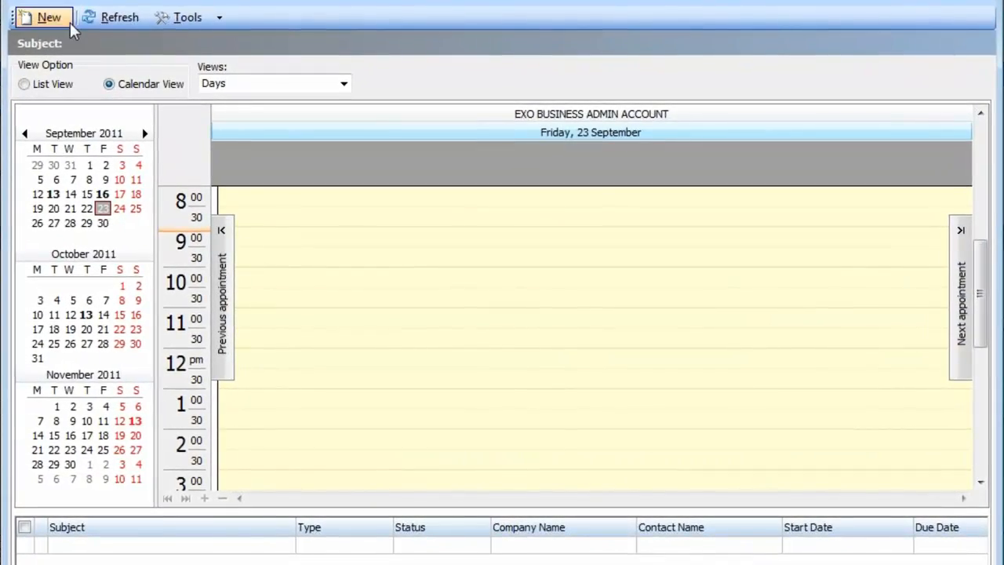
click(55, 18)
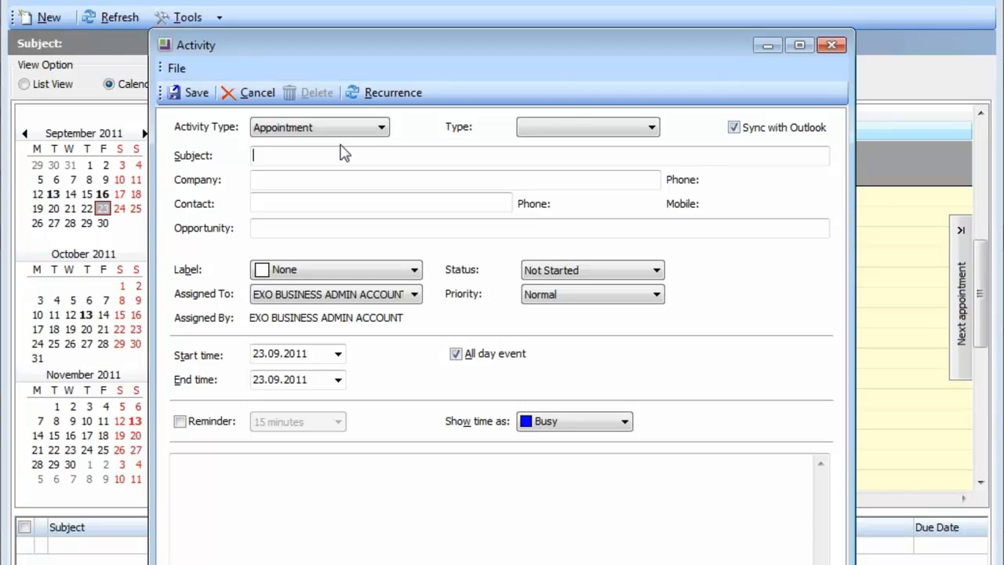
click(379, 130)
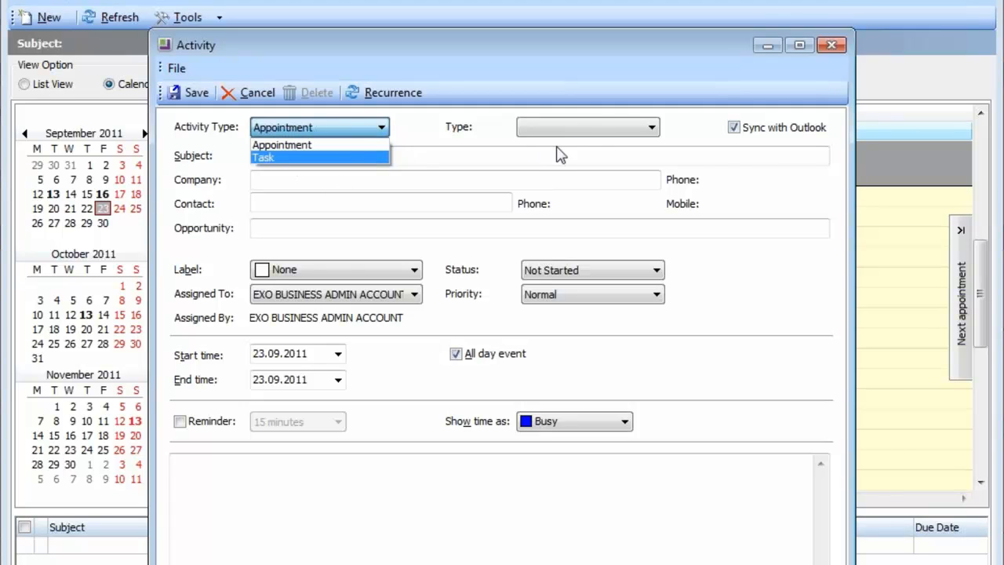
click(592, 130)
click(591, 130)
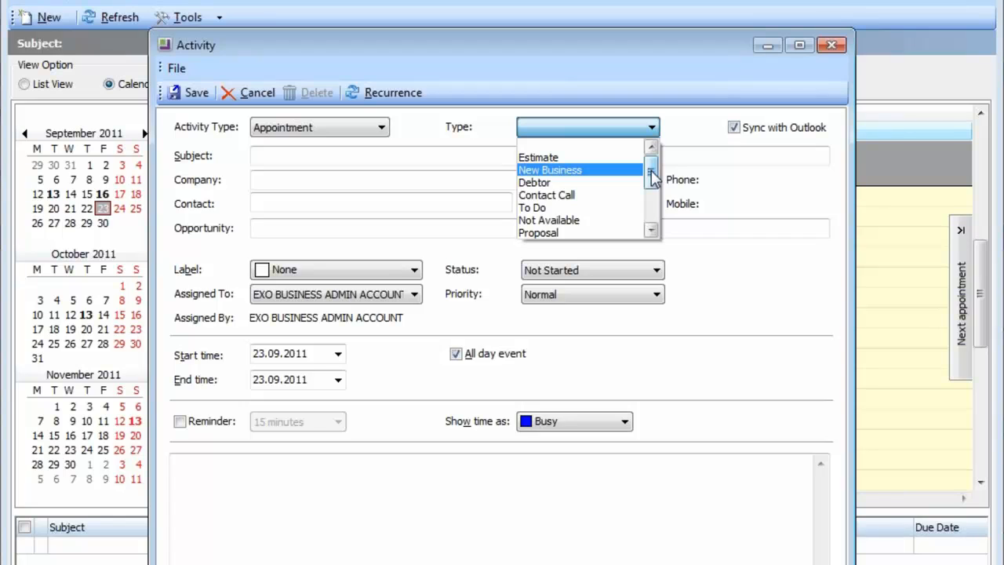
drag(652, 179, 657, 224)
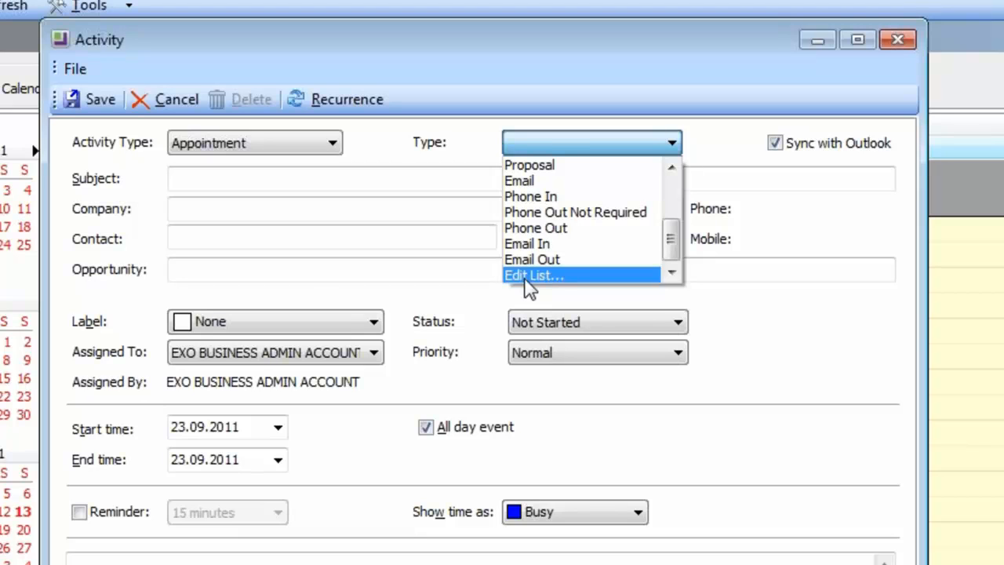
click(526, 279)
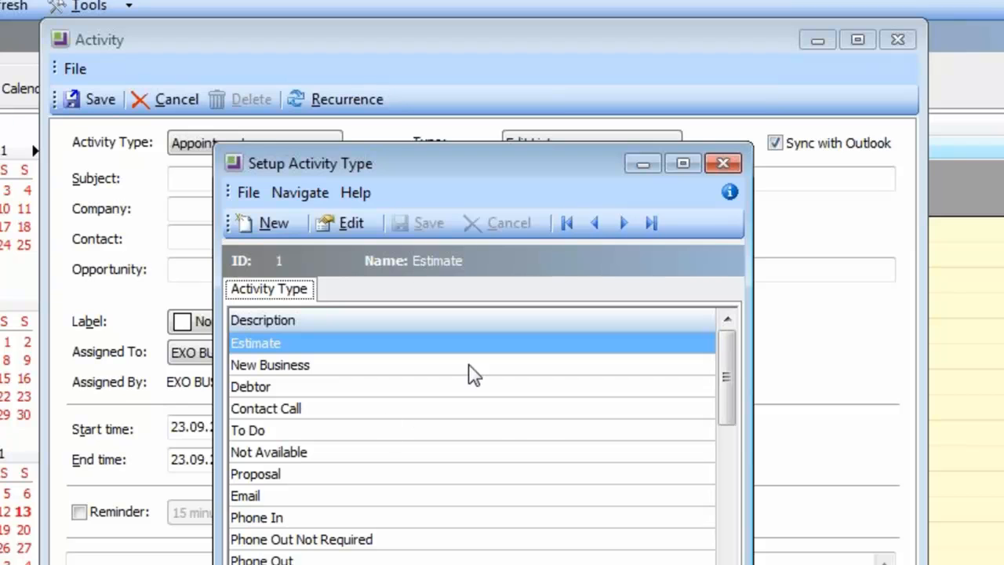
Step: Close the type setup, pick KNIGHT NICOL AUTOS as company, then discard the activity unsaved
click(722, 164)
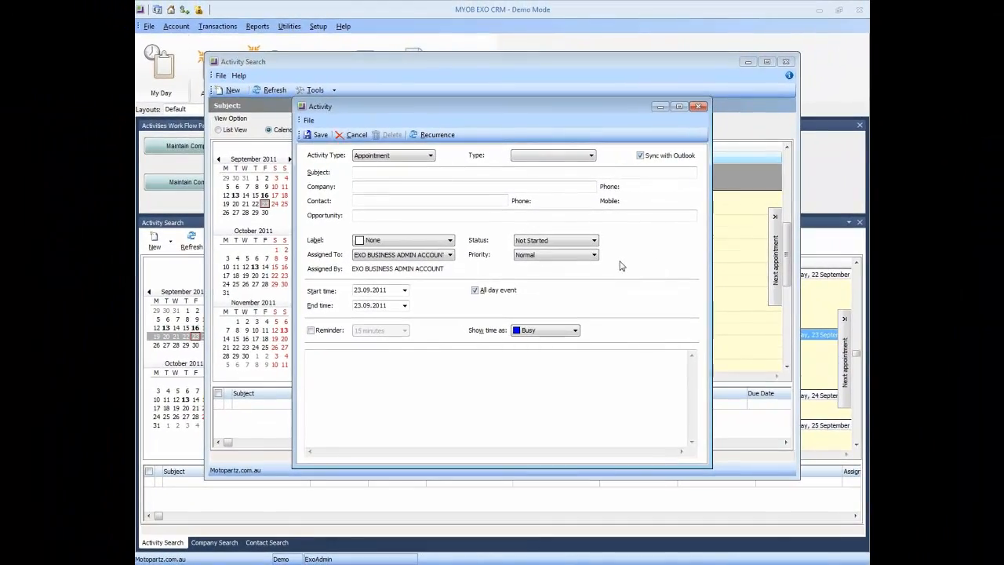
click(362, 174)
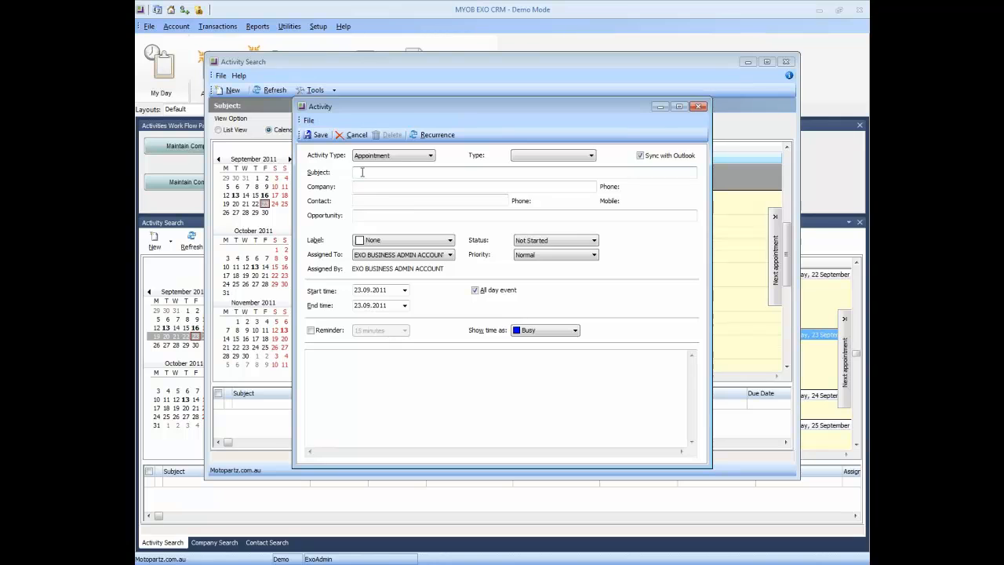
click(365, 186)
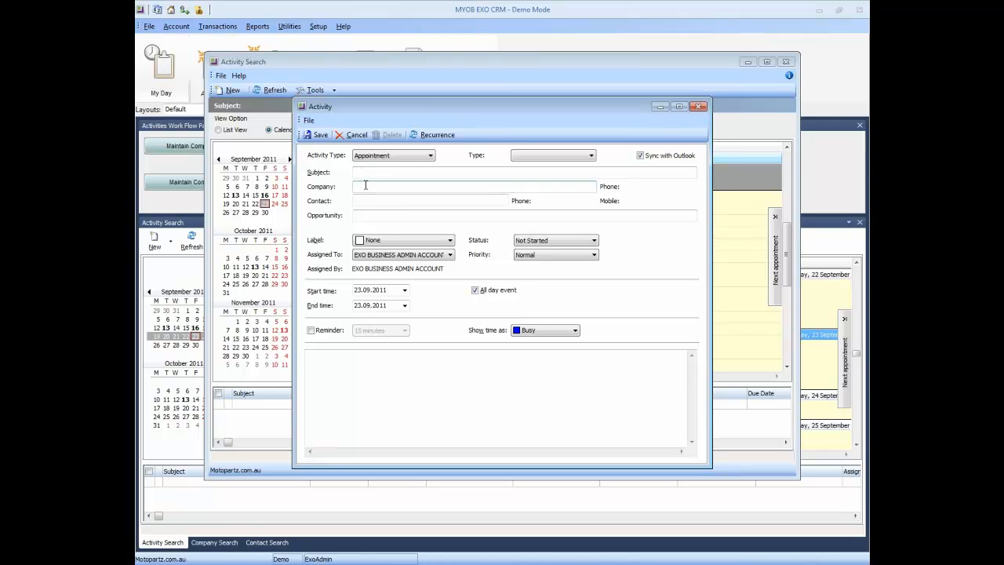
double_click(365, 185)
double_click(362, 290)
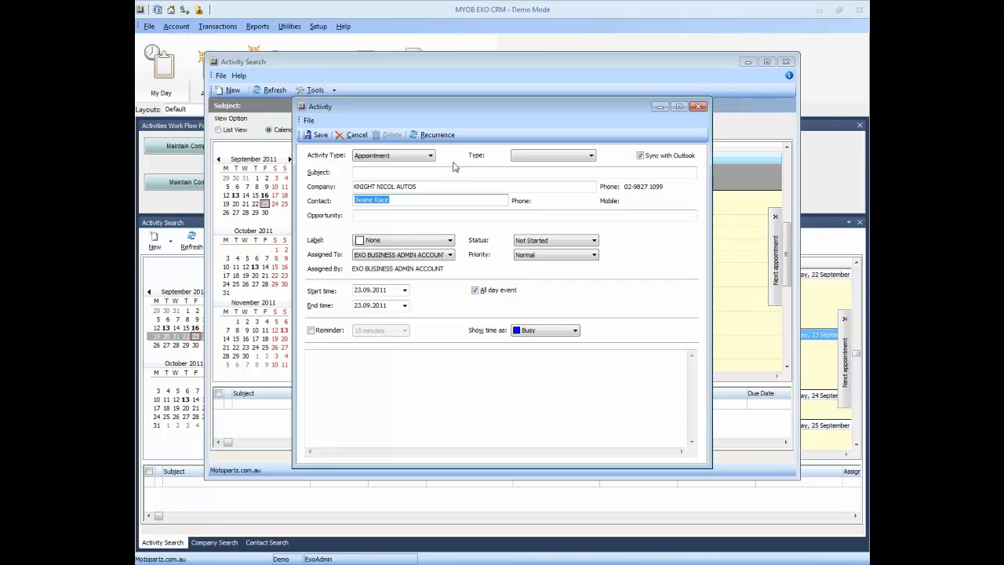
click(699, 109)
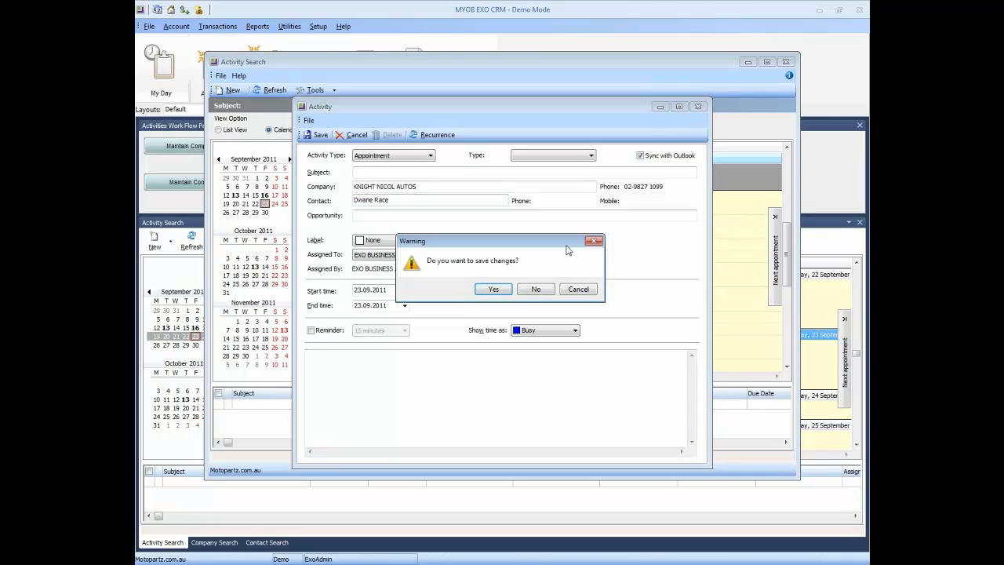
click(540, 291)
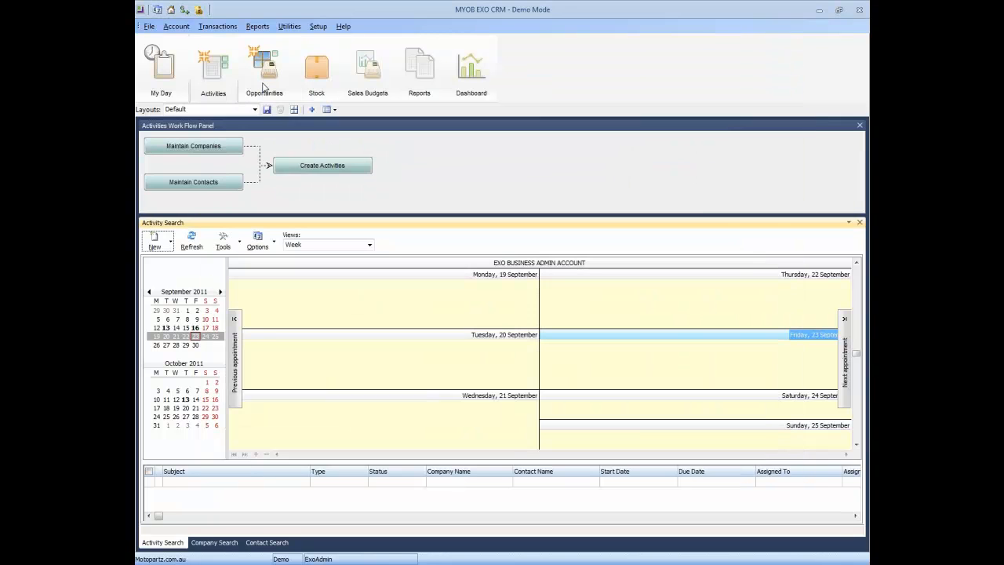
Step: Open the Opportunities workspace showing five opportunities and the by-stage breakdown totalling 23166.97
click(264, 88)
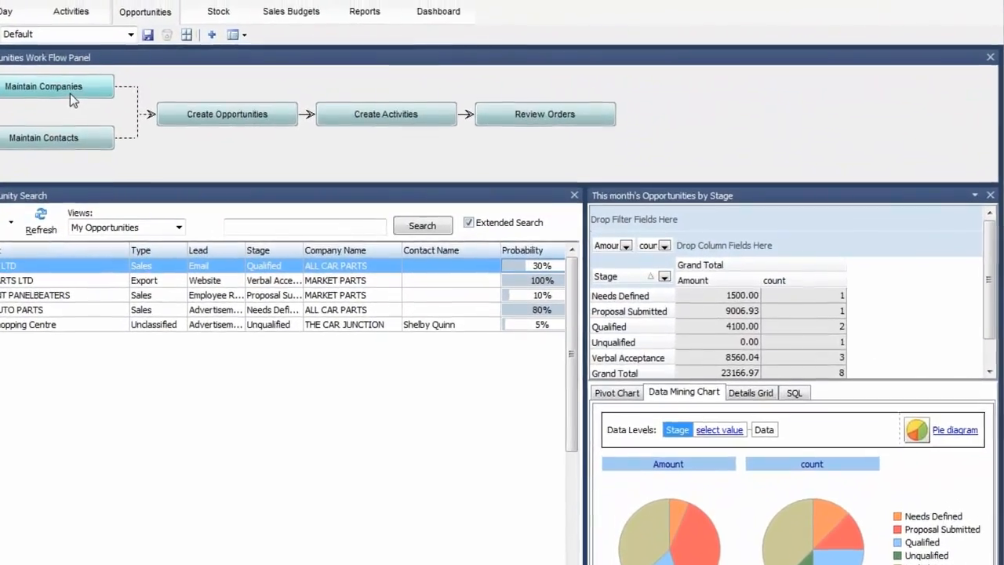
Step: List all companies, view ACE INTERNATIONAL's details, then open the KNIGHT NICOL AUTOS debtor account
click(74, 84)
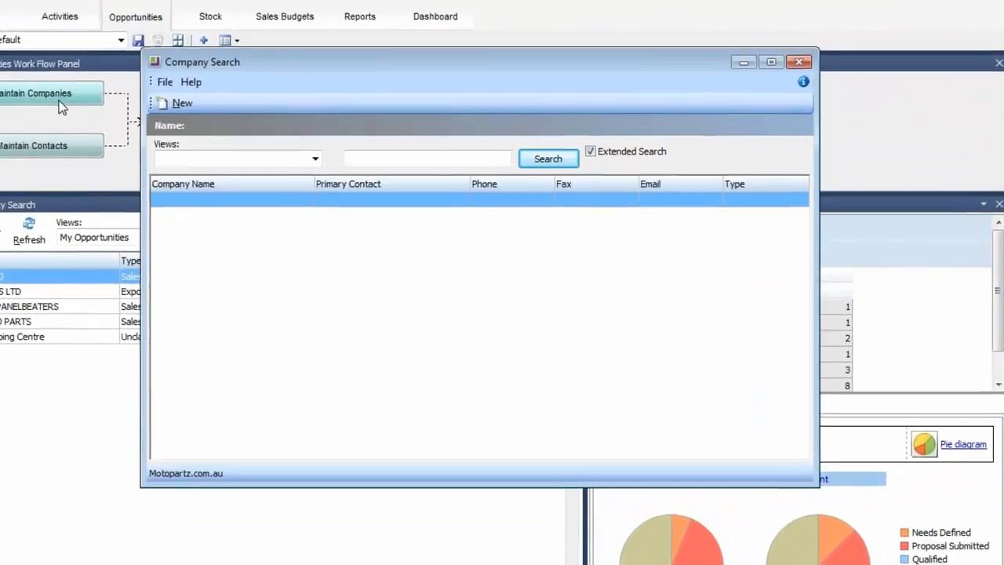
click(549, 172)
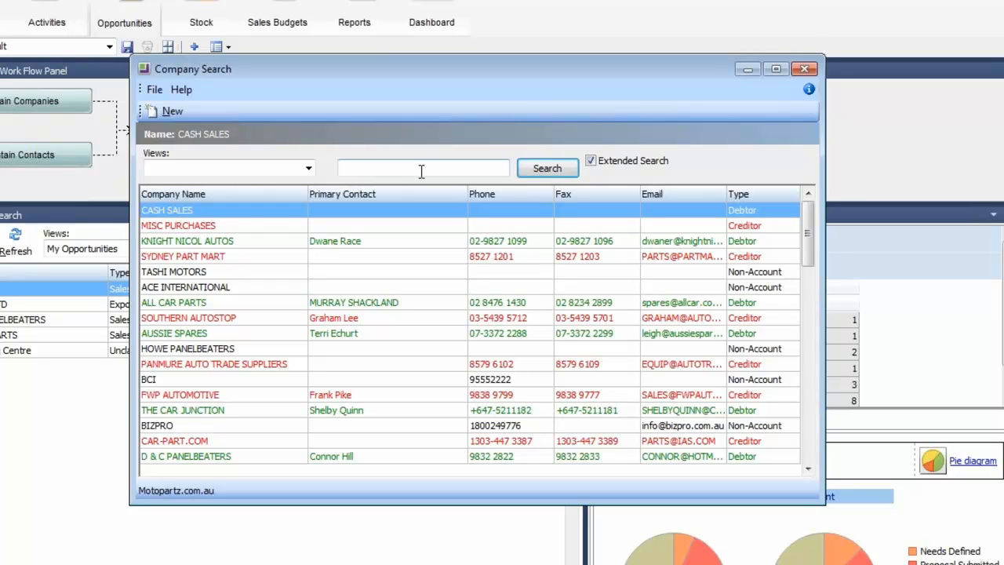
click(245, 288)
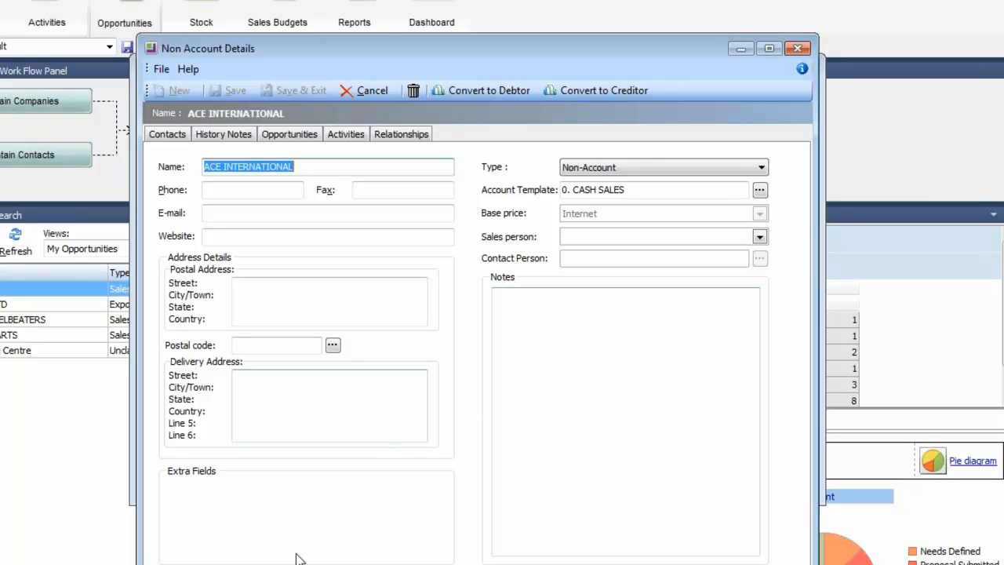
click(797, 49)
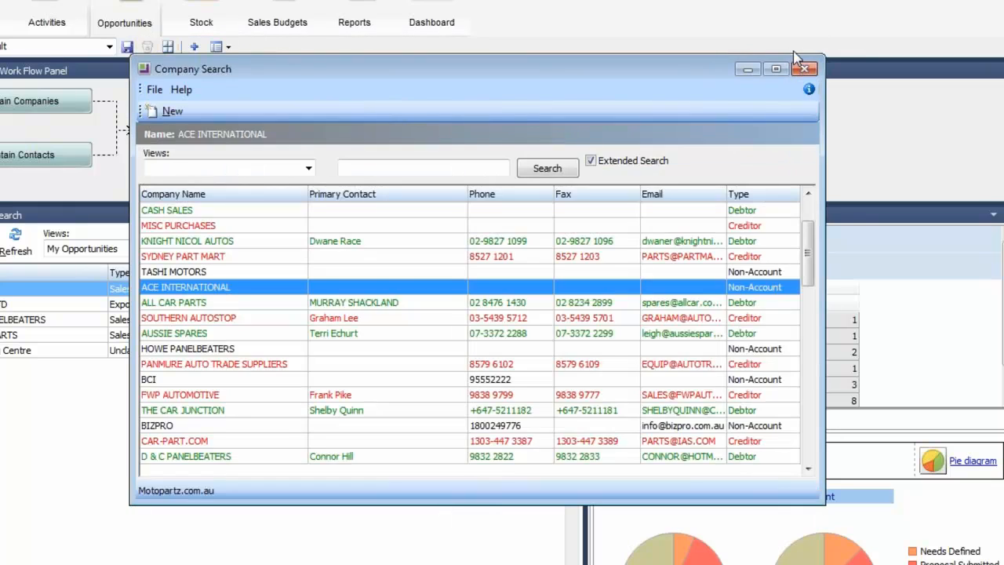
double_click(186, 239)
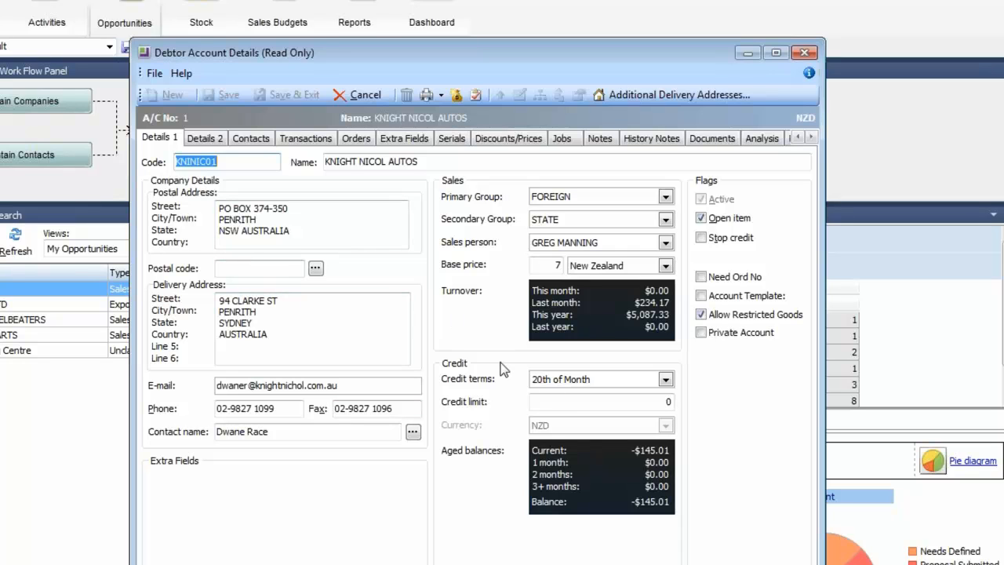
Step: Review KNIGHT NICOL AUTOS's transactions, then close the debtor account and company search
click(317, 139)
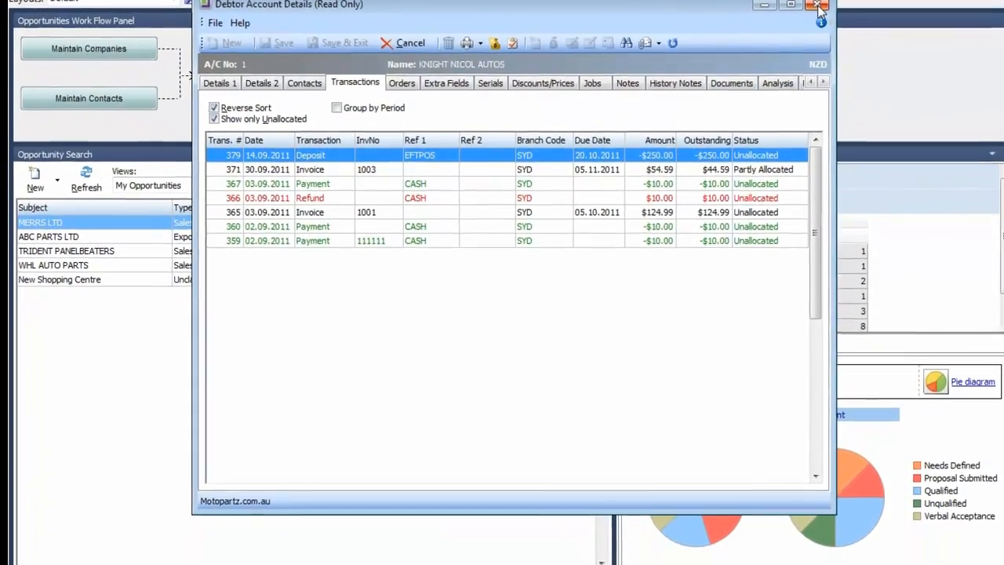
click(817, 8)
click(816, 16)
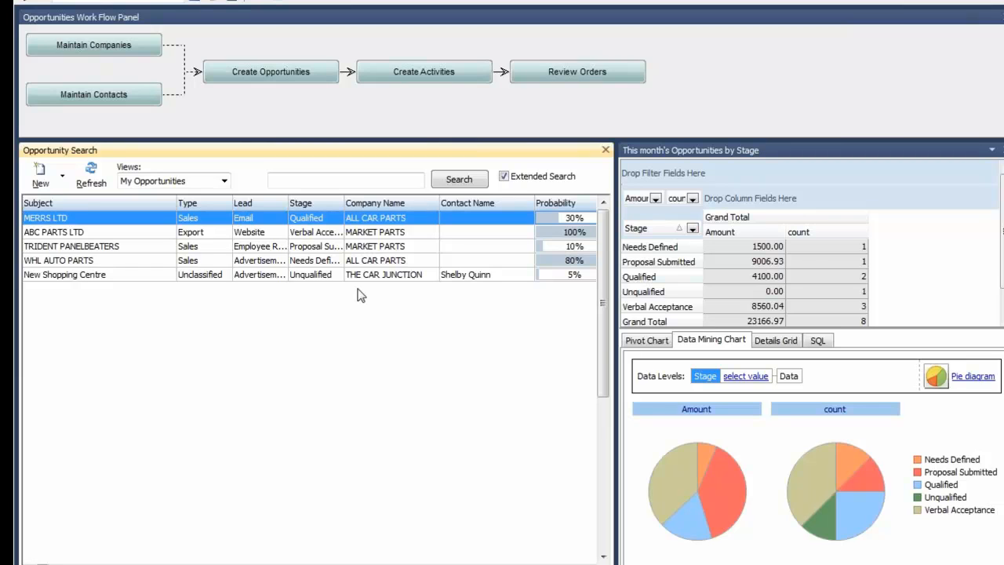
Step: Start a new opportunity titled 'New Potential sale' and call up the company lookup with ?
click(309, 80)
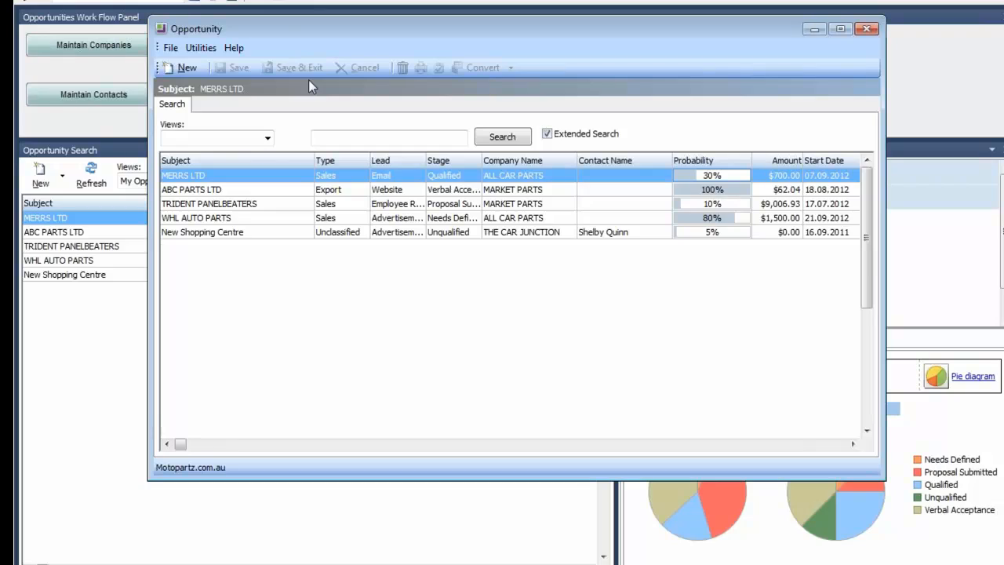
click(180, 69)
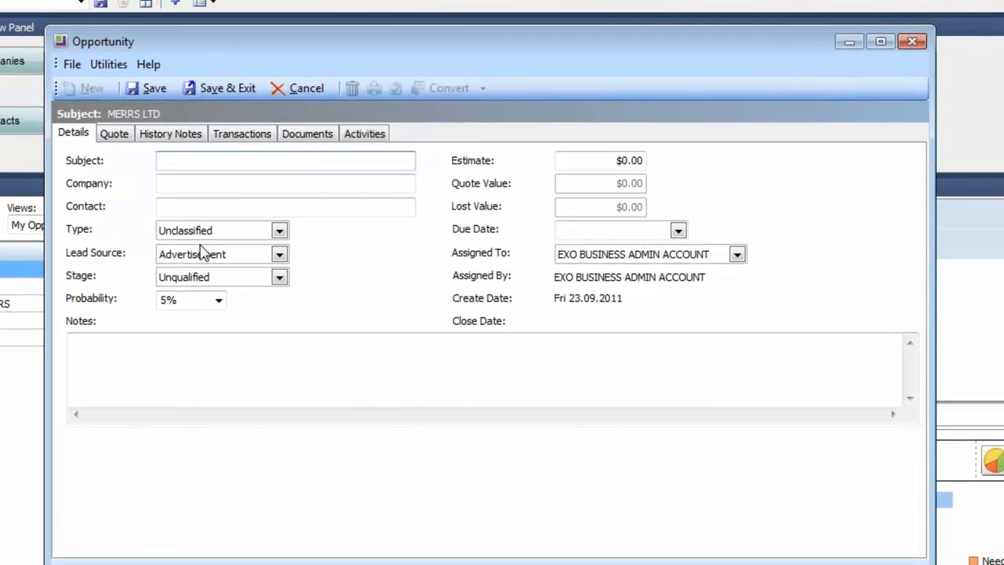
text(New )
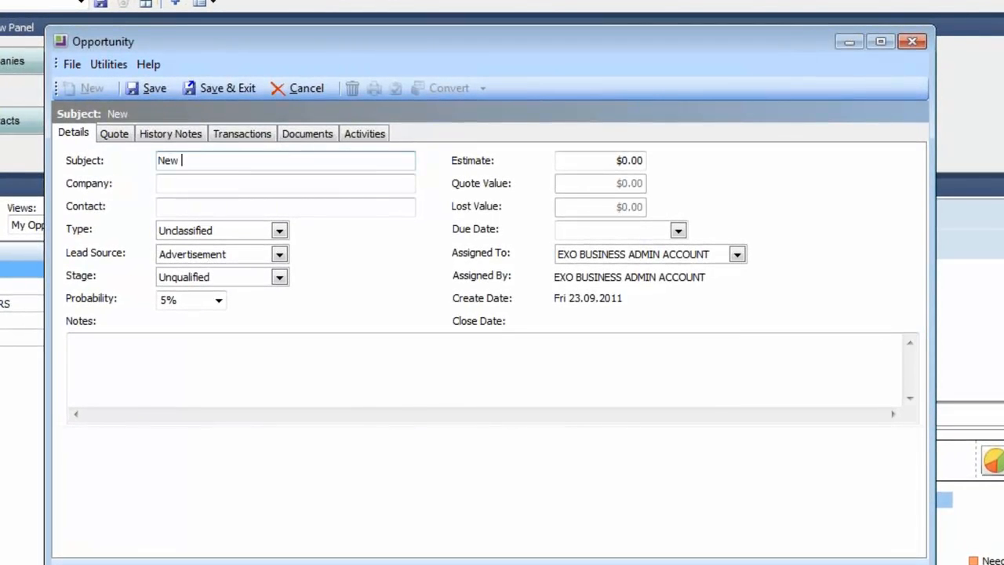
text(Potential sale)
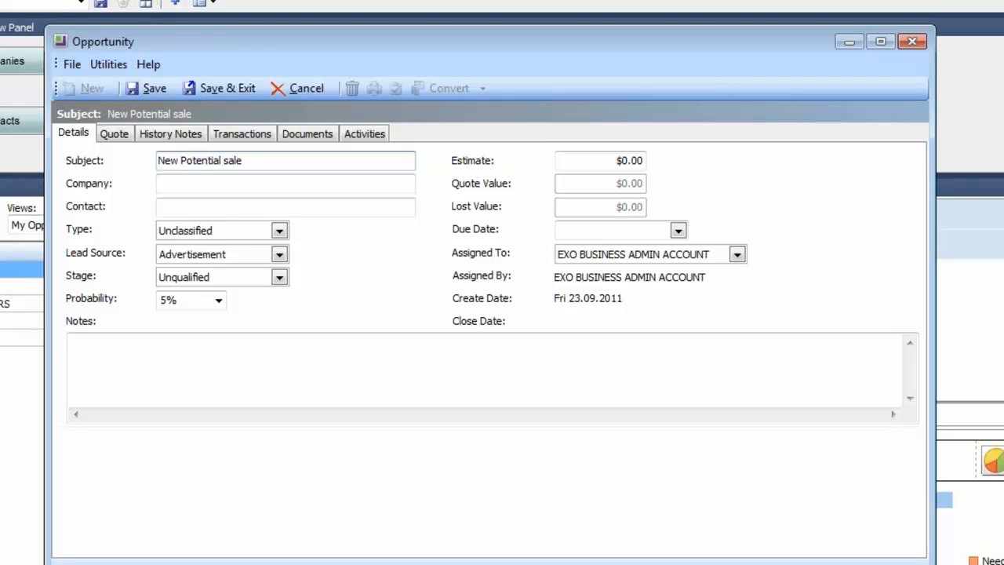
key(Tab)
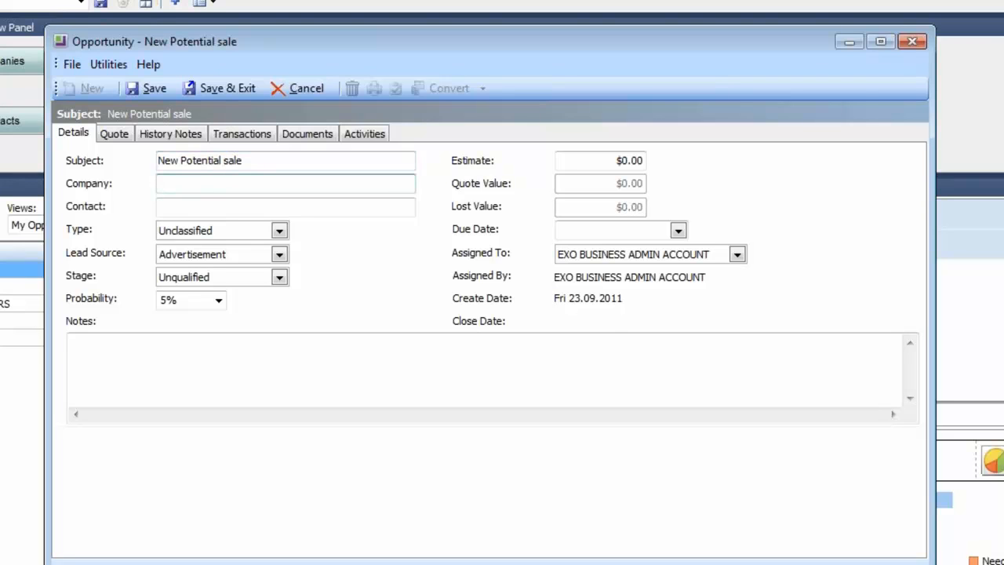
text(?)
key(Tab)
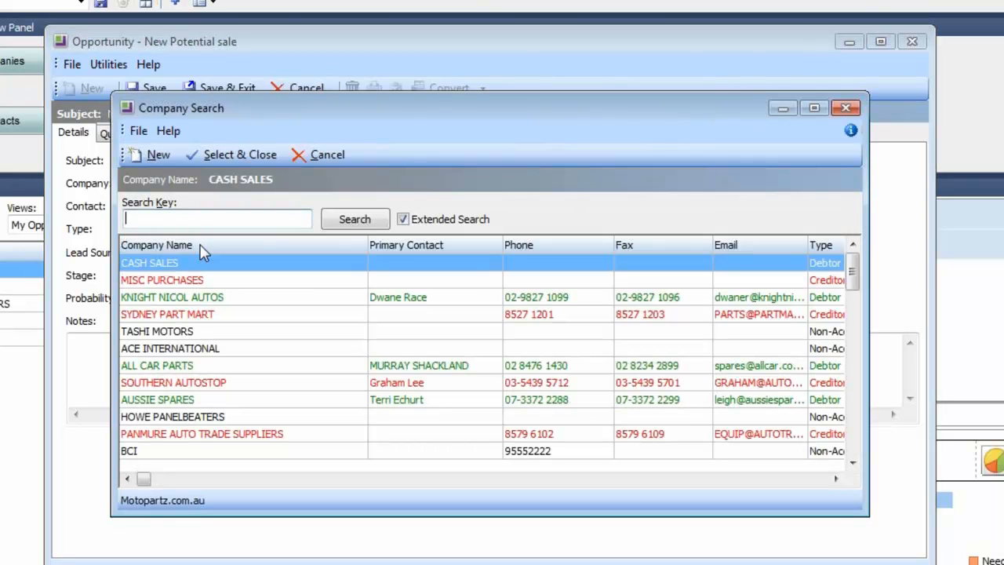
Step: Enter 'Add a new comany' as the company and create it as a new company from the search
key(Escape)
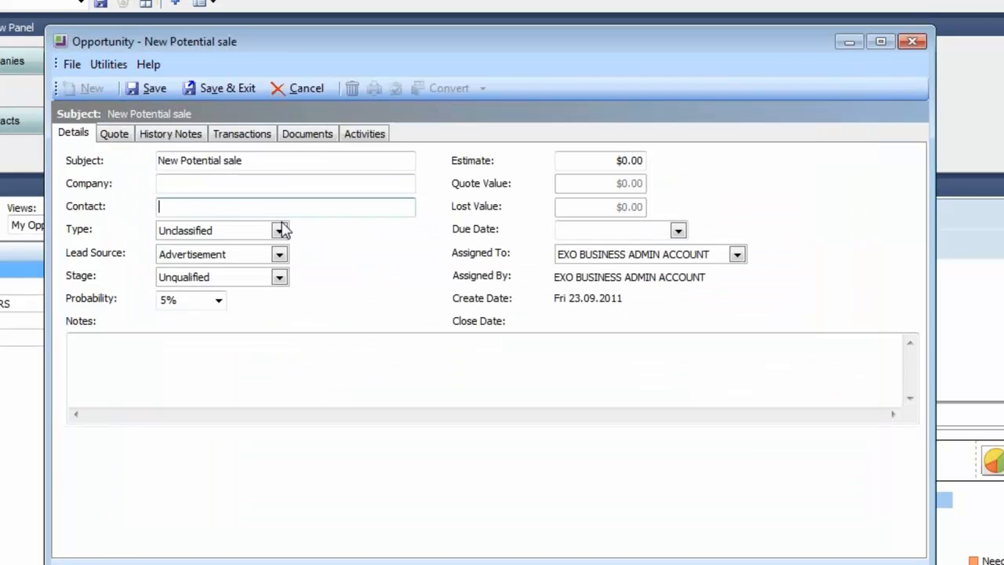
click(228, 184)
text(Ad)
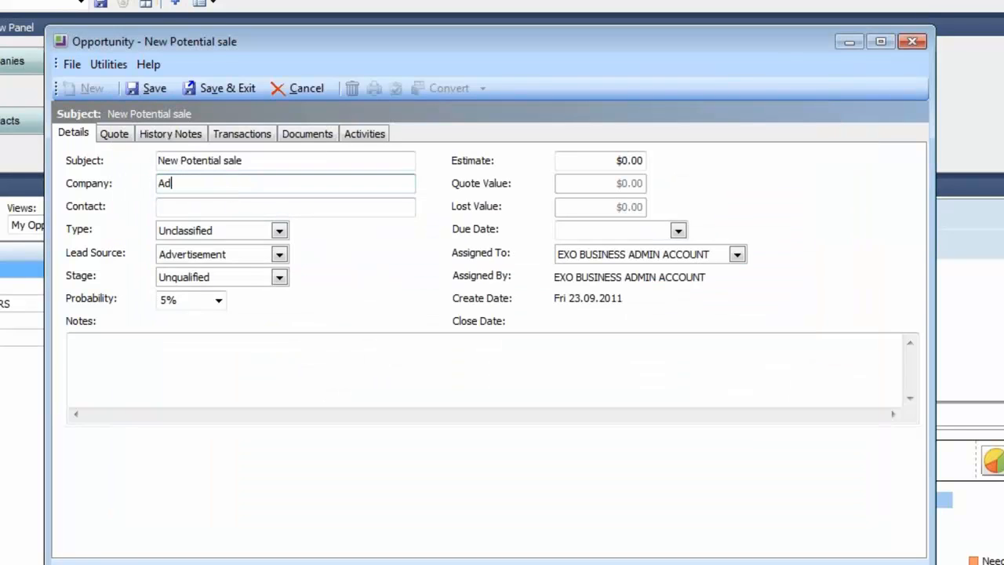
text(d a new comany)
key(Tab)
click(159, 154)
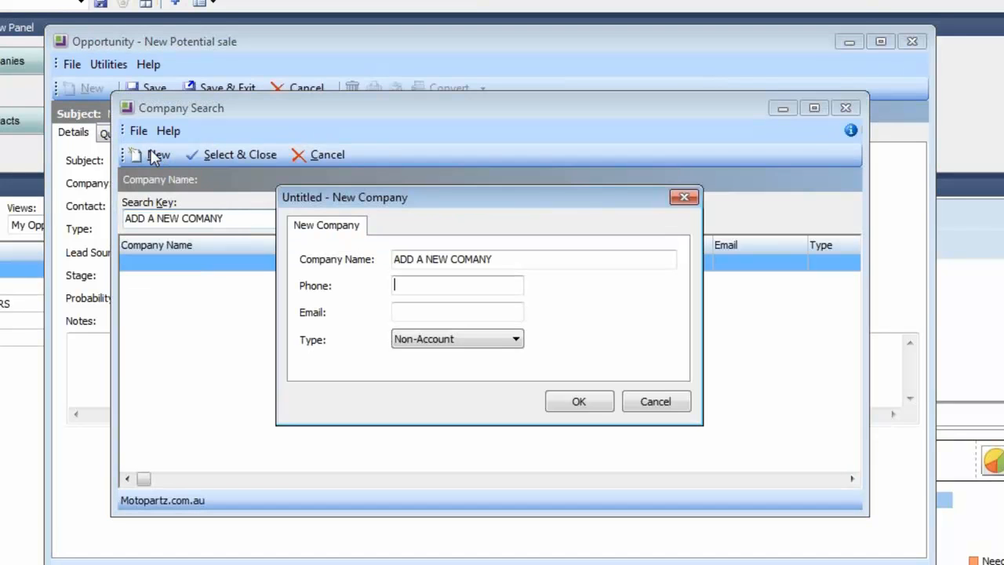
Step: Complete the name as 'ADD A NEW COMANY Pty Ltd' and enter the company's phone number and e-mail
click(506, 261)
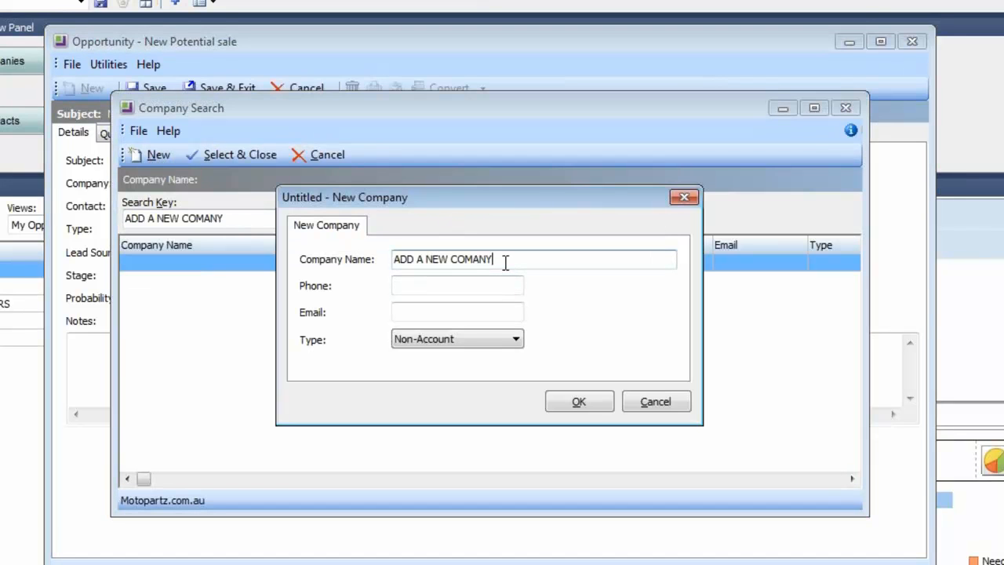
text(Pty Ltd)
key(Tab)
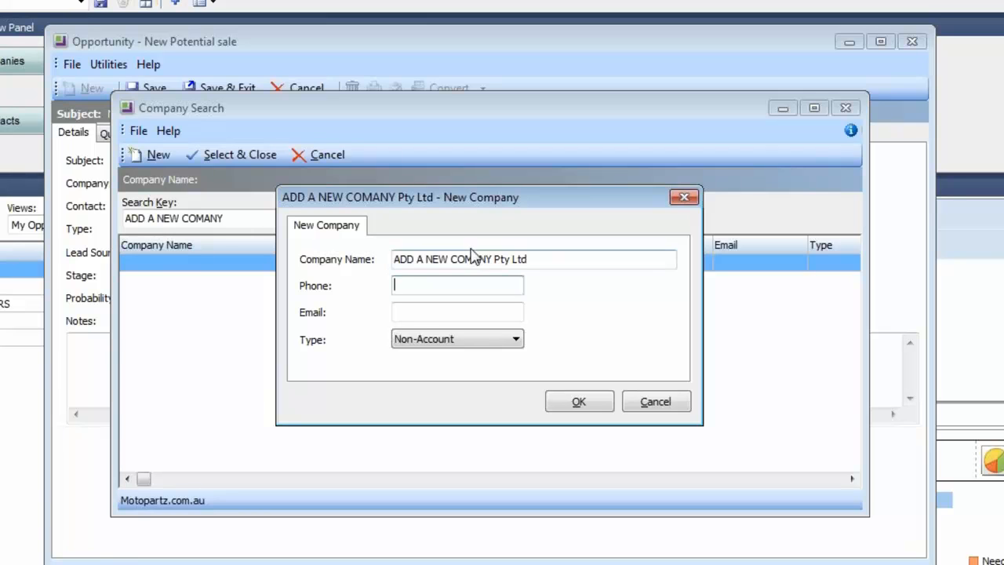
drag(444, 206, 411, 194)
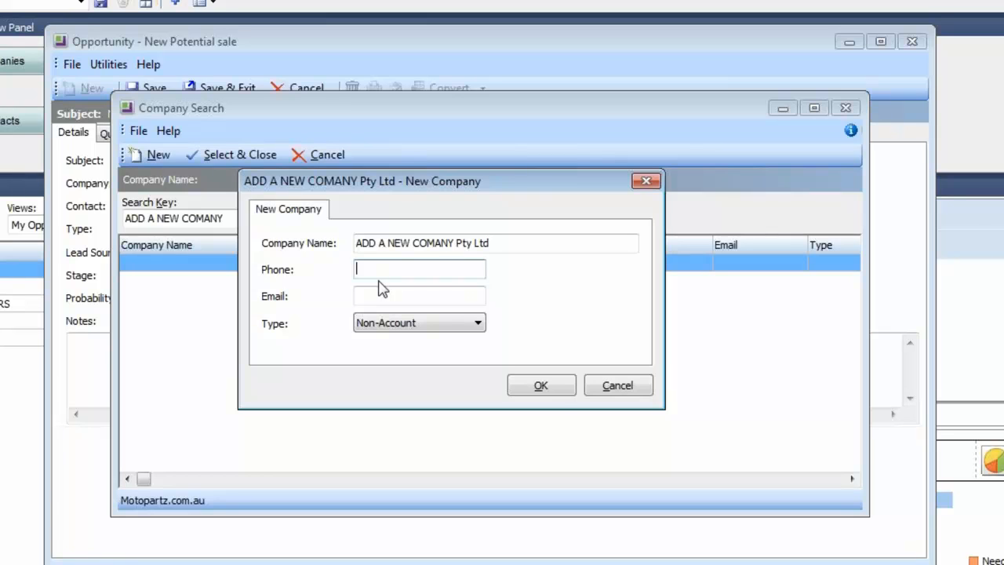
key(Tab)
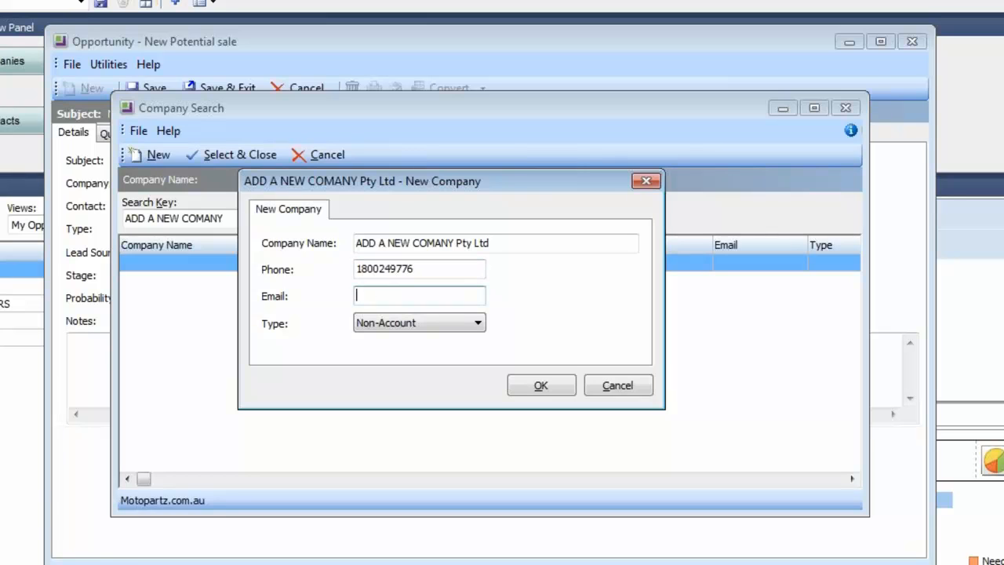
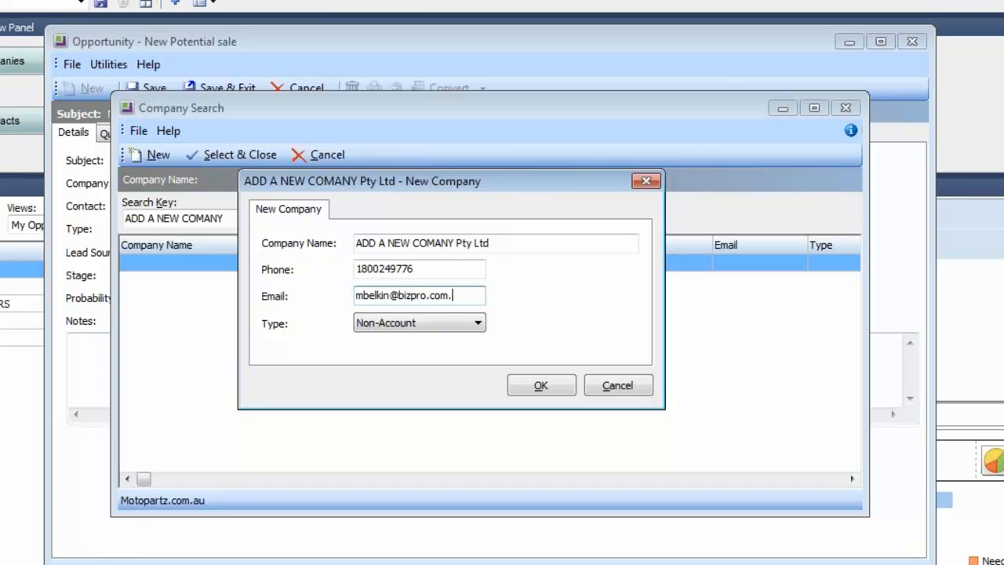
Step: Attach the new company, keeping type Unclassified and lead source Advertisement, and check the stage options
click(546, 389)
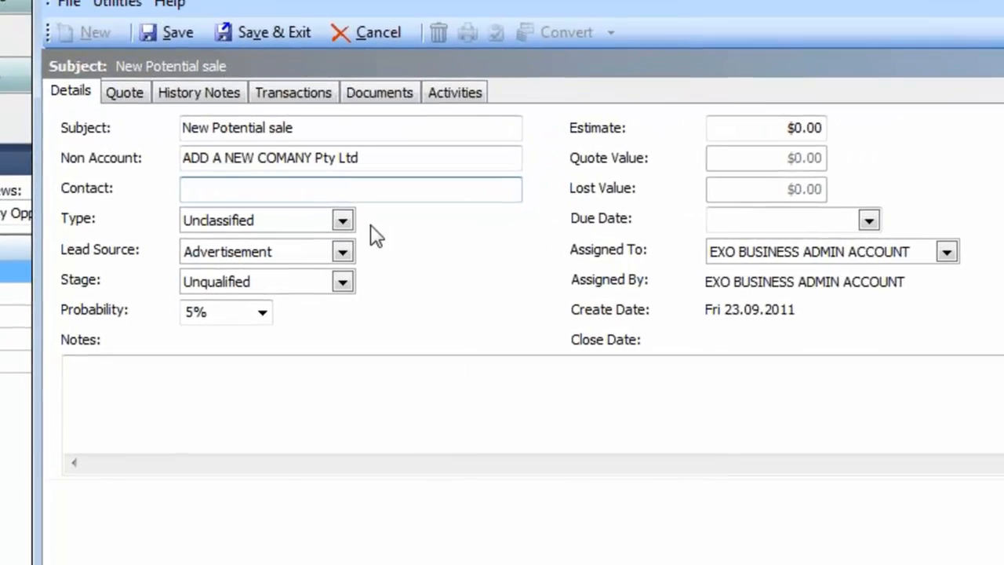
click(343, 221)
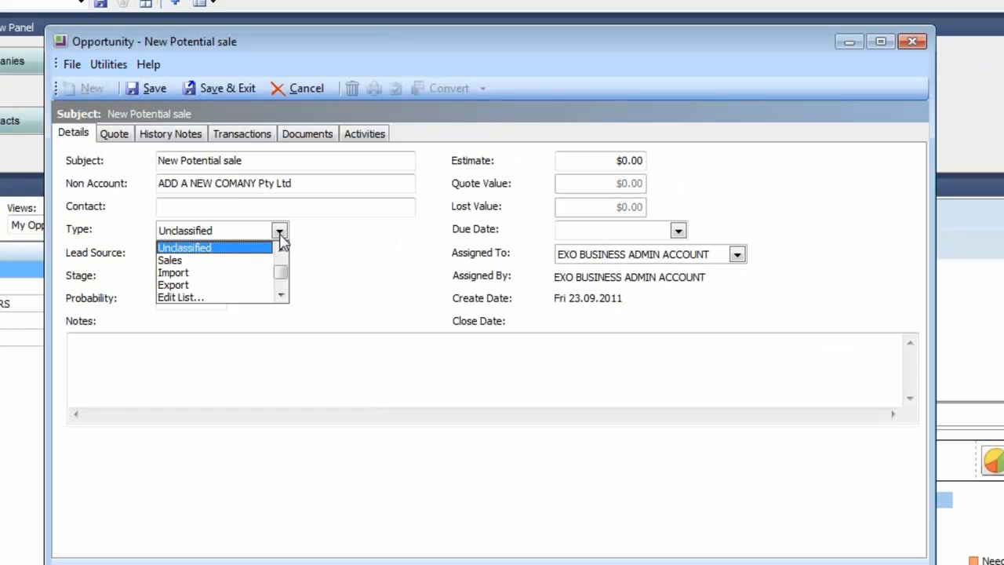
click(325, 240)
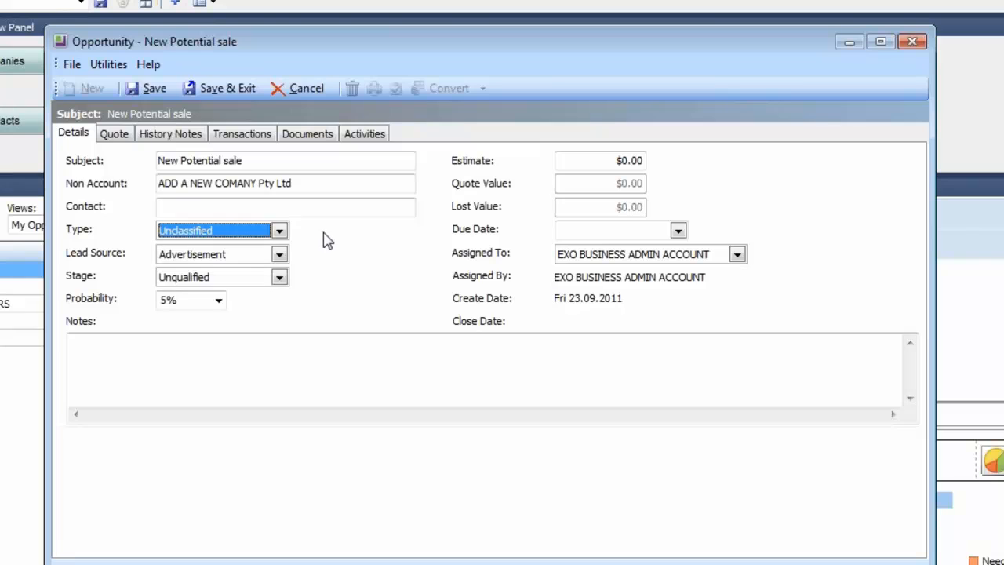
click(280, 233)
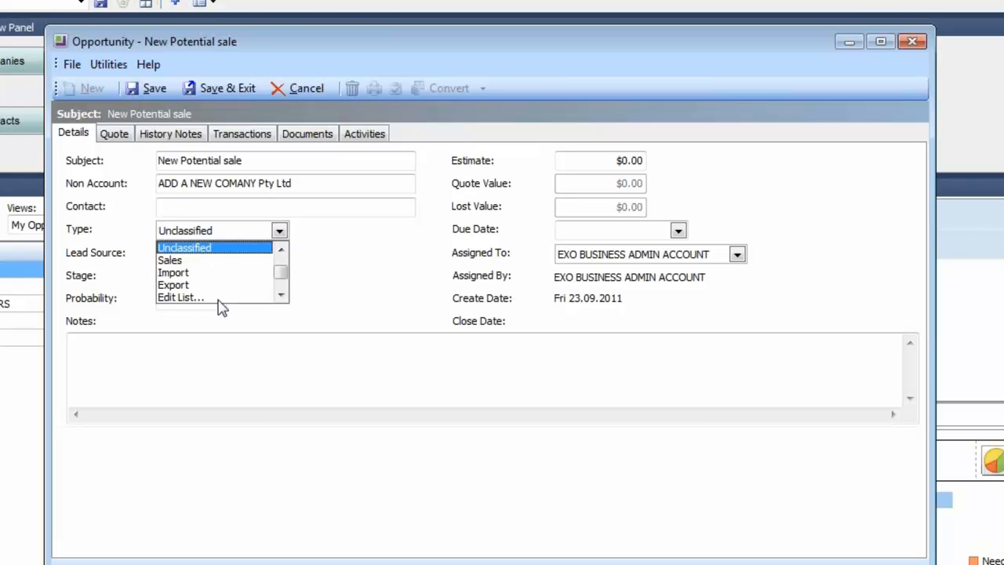
click(407, 239)
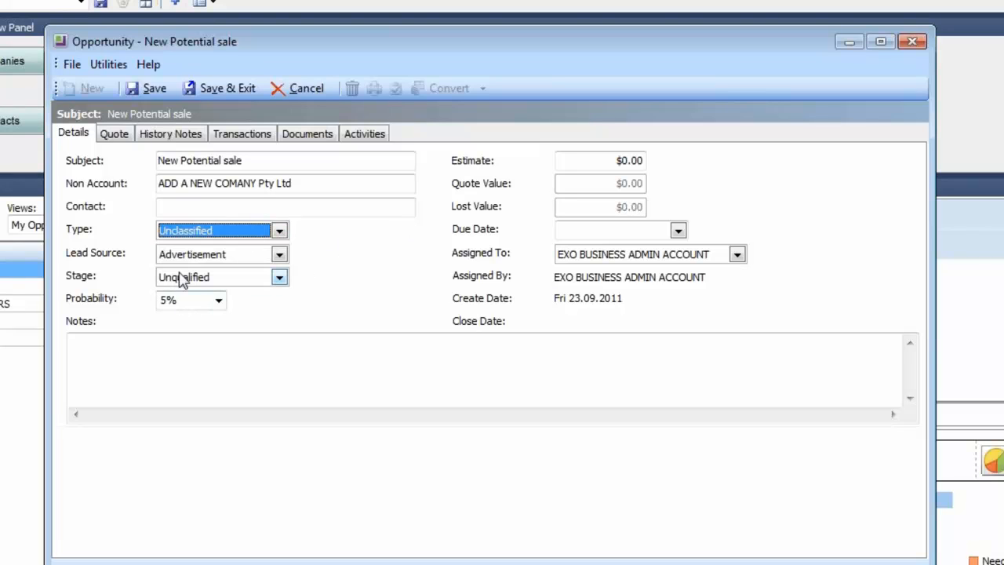
click(286, 256)
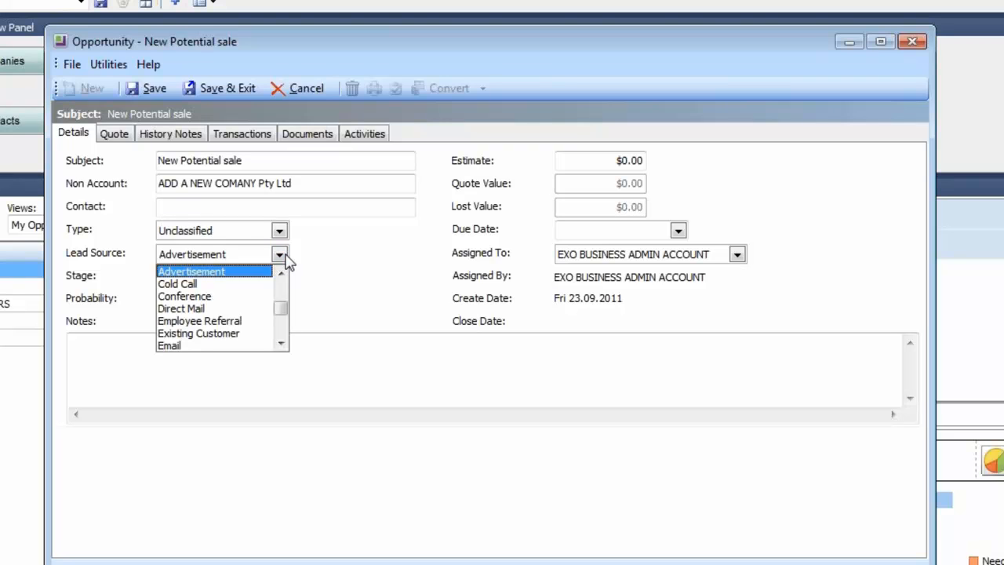
click(285, 259)
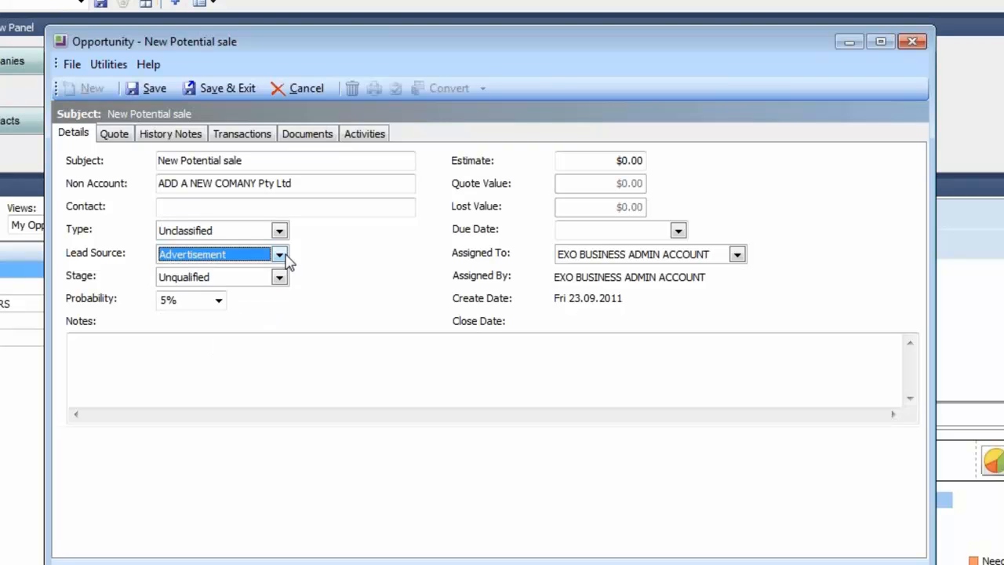
click(276, 280)
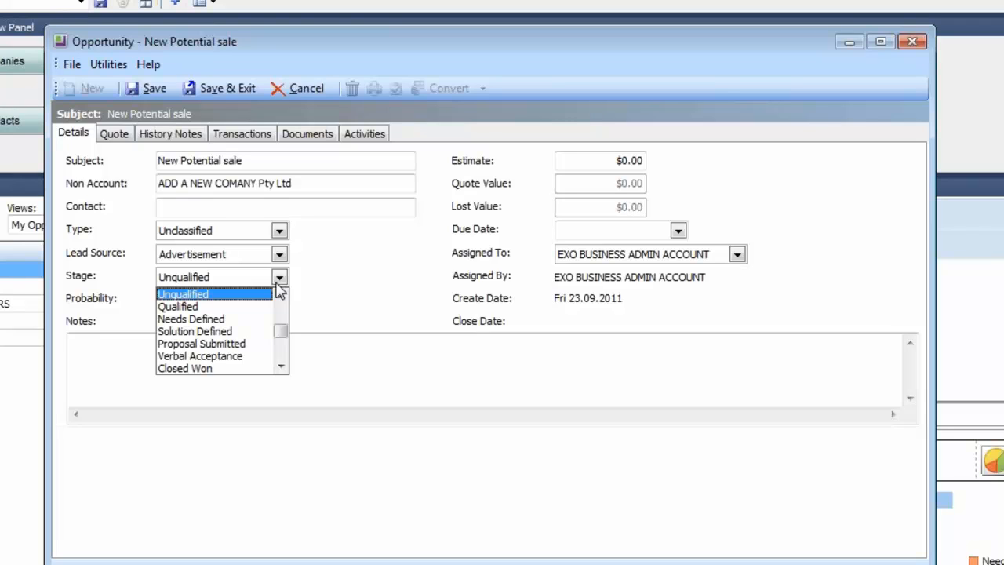
Step: Change the opportunity's probability from 5% to 70%, leaving Stage at Unqualified
drag(278, 328, 276, 359)
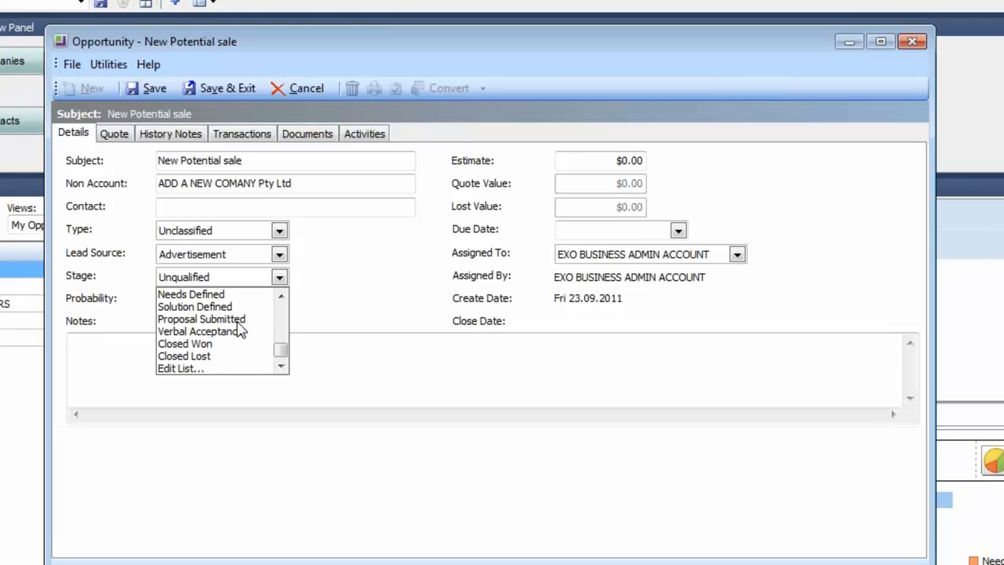
click(327, 304)
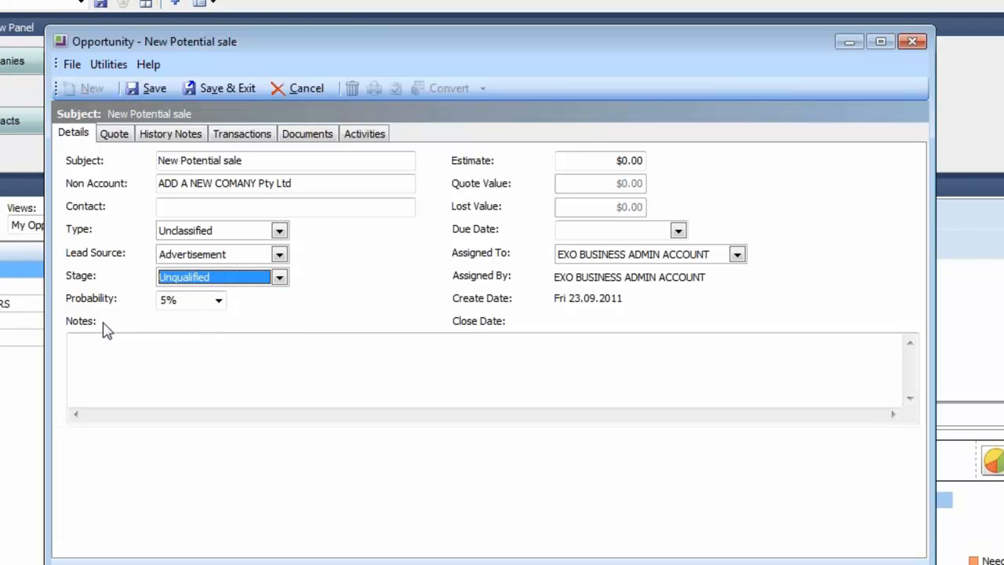
click(219, 303)
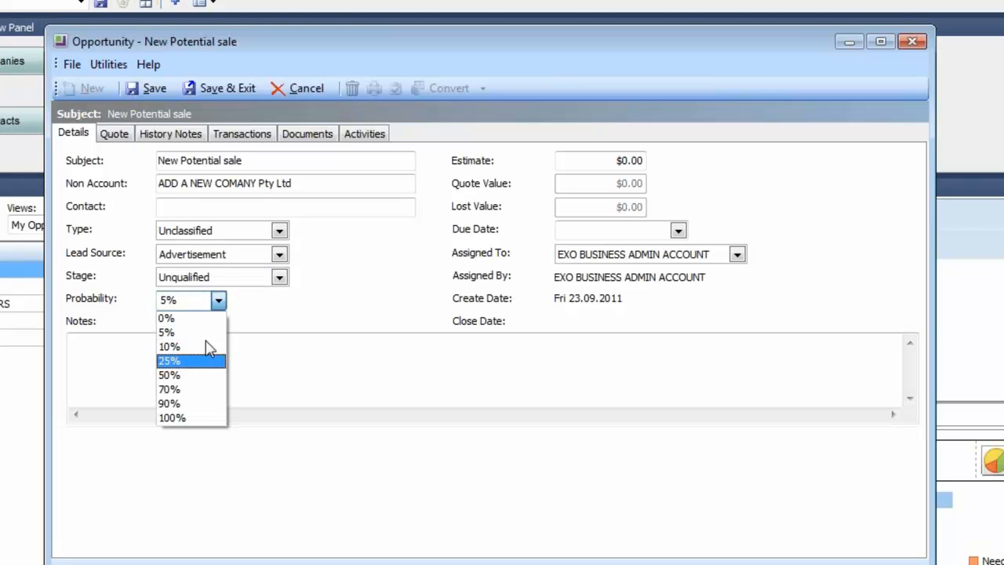
click(191, 390)
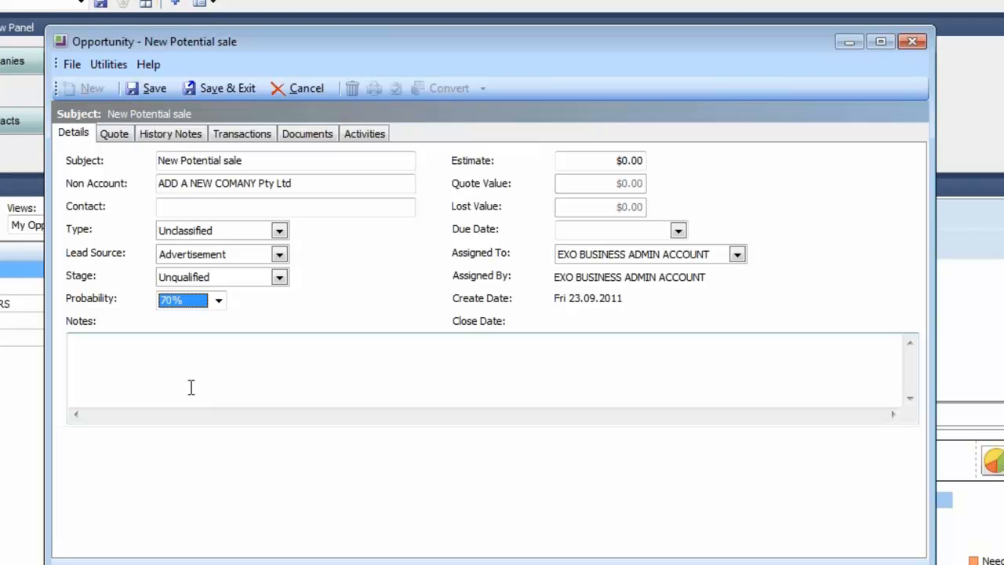
click(191, 387)
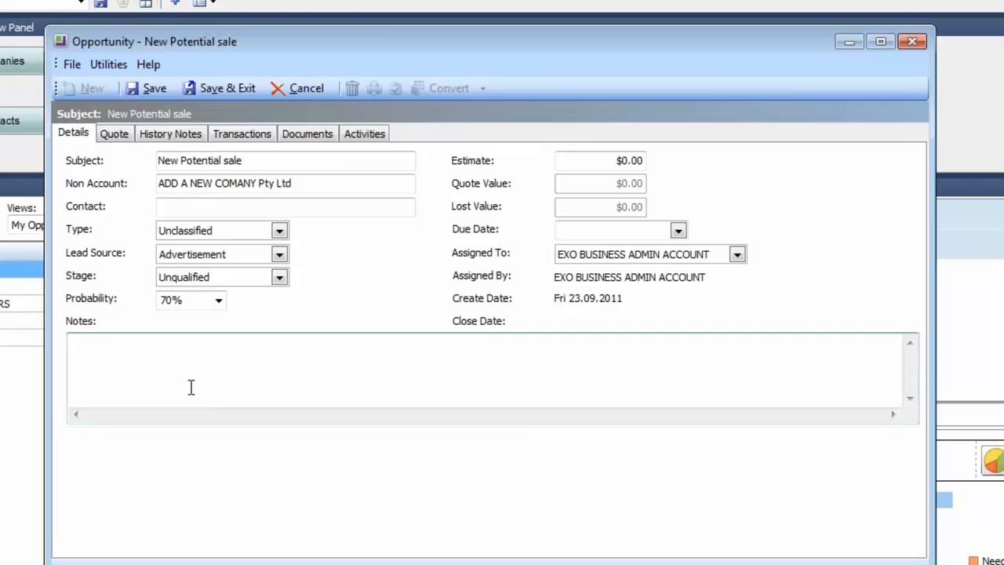
Step: Write 'New Note about the call' in the opportunity's Notes and save
text(New Note about the call)
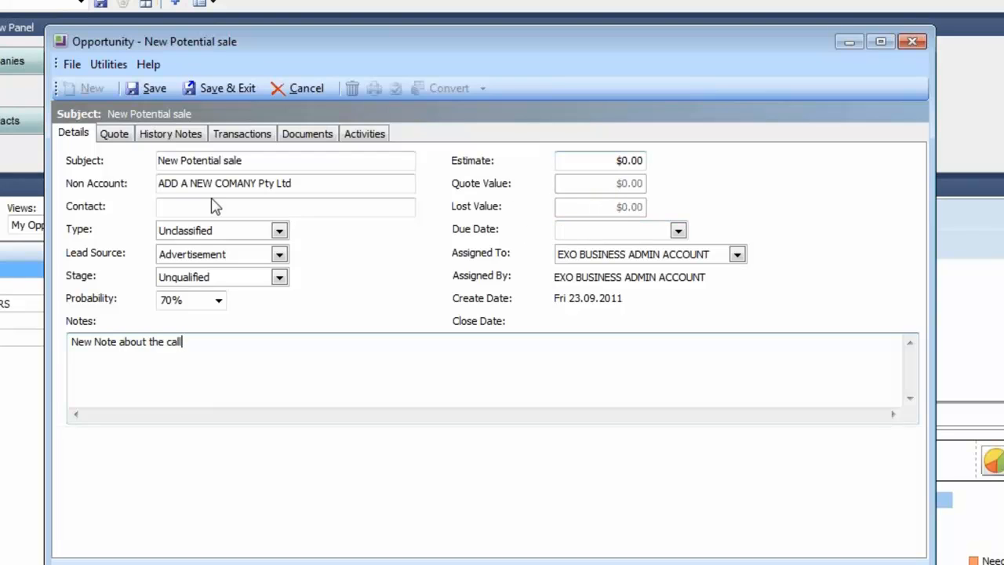
click(152, 89)
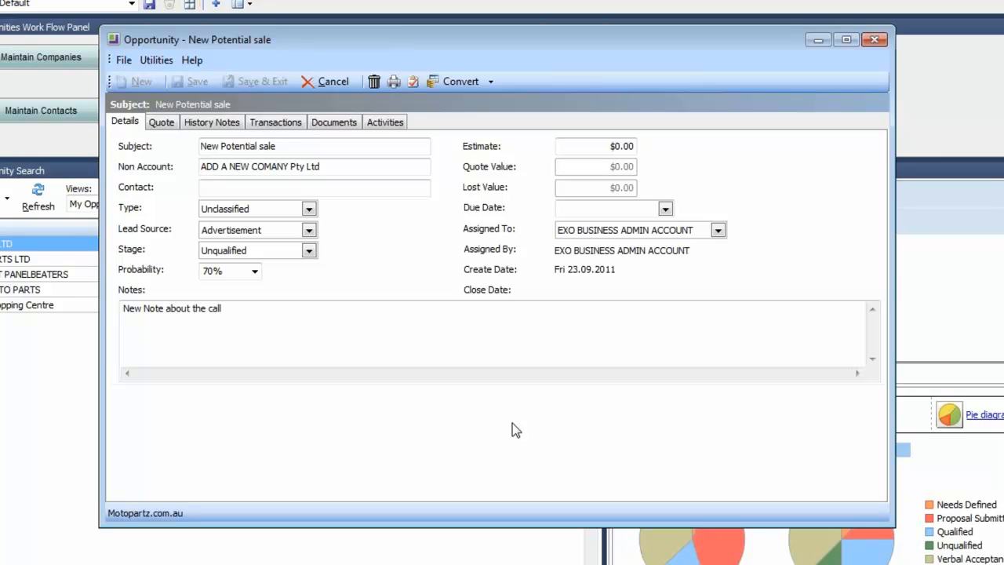
Step: Show the opportunity's Quote tab with its empty line list and maximize the window
click(163, 123)
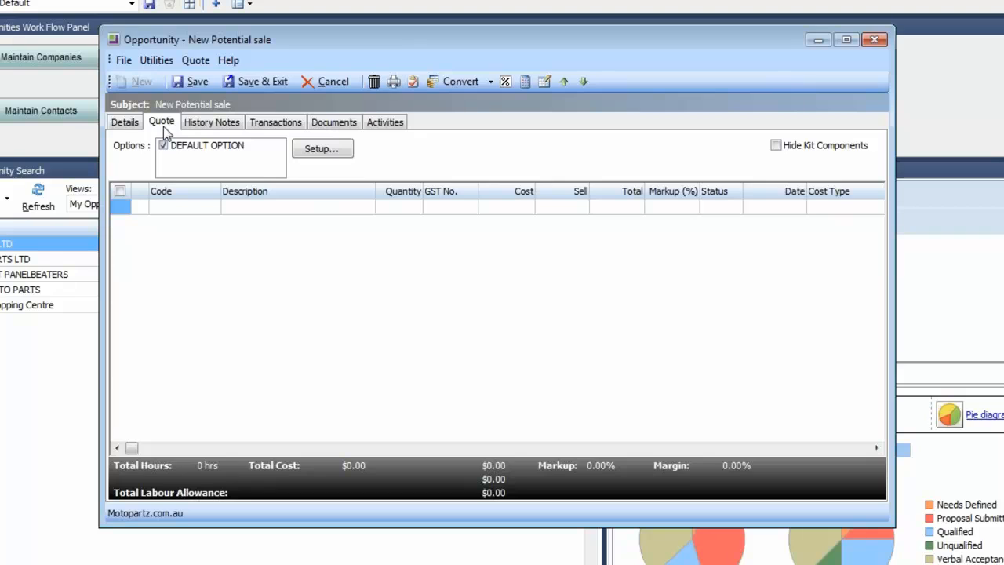
click(195, 206)
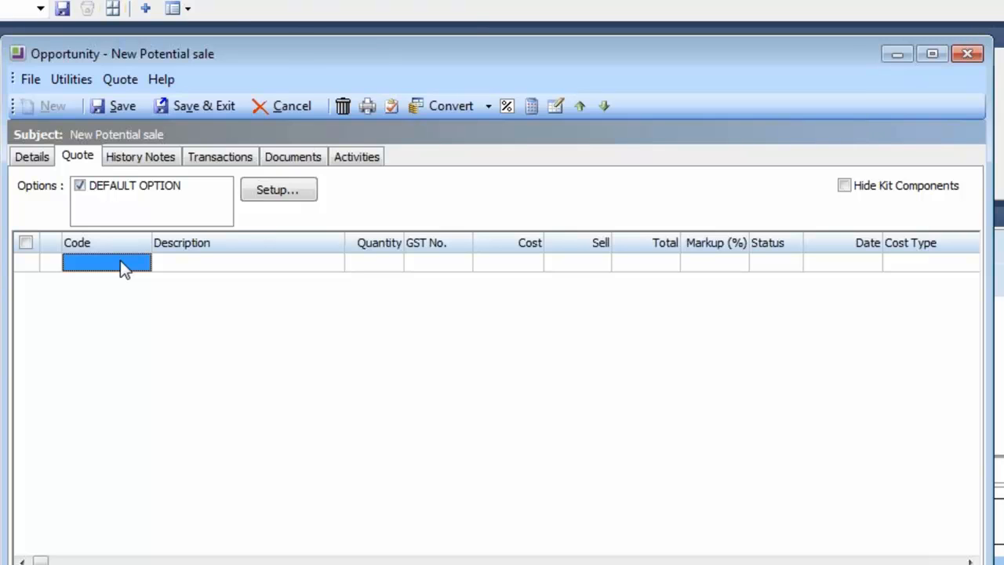
double_click(303, 60)
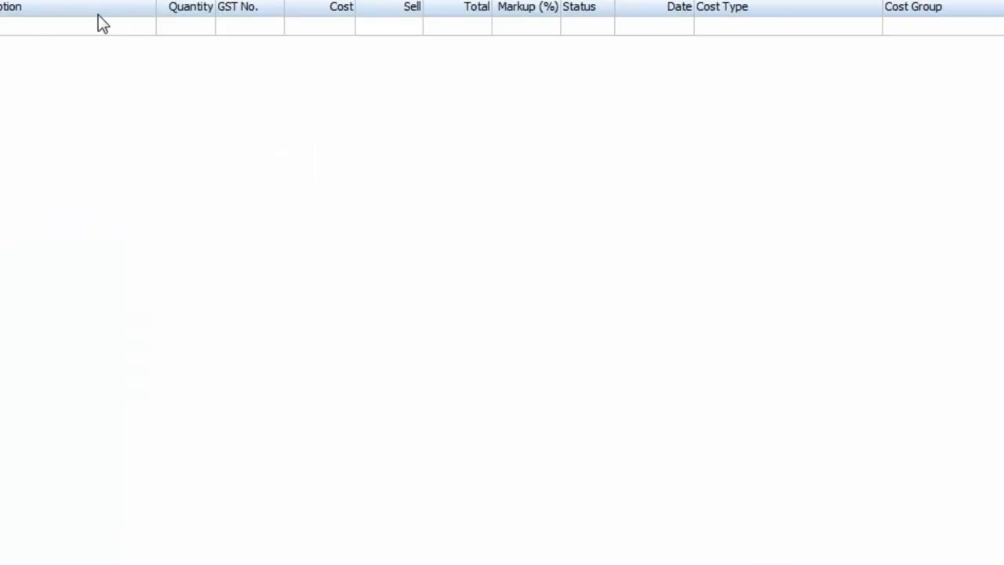
Step: Add an AIRSUS01 AIR SUSPENSION quote line and move the Gross Margin % column before Status
click(23, 98)
text(?)
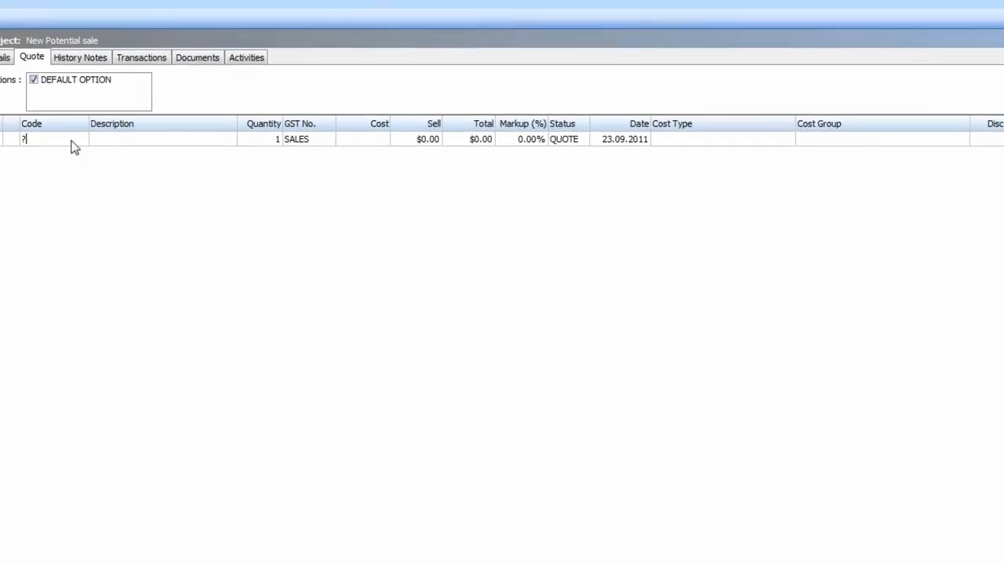
key(Tab)
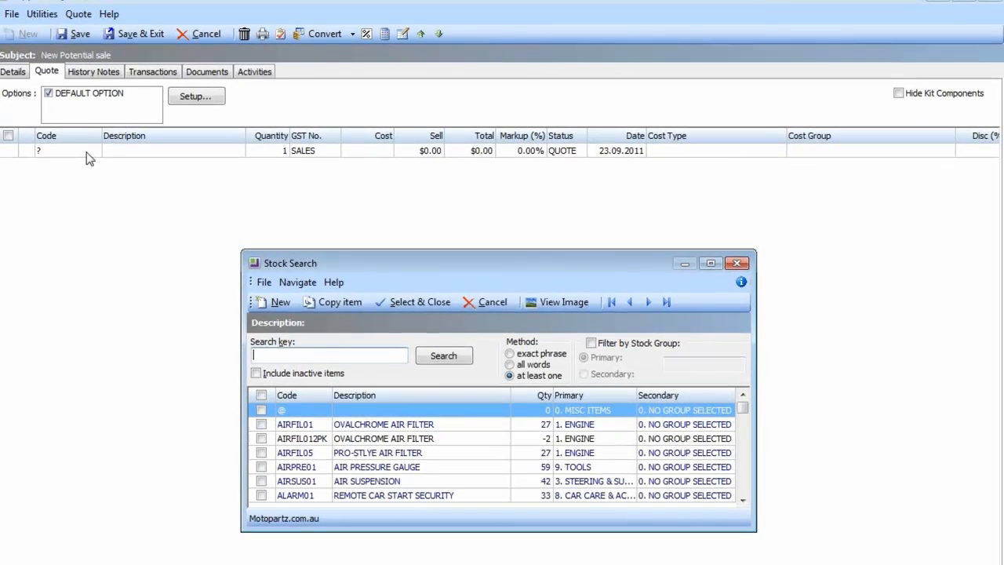
double_click(384, 483)
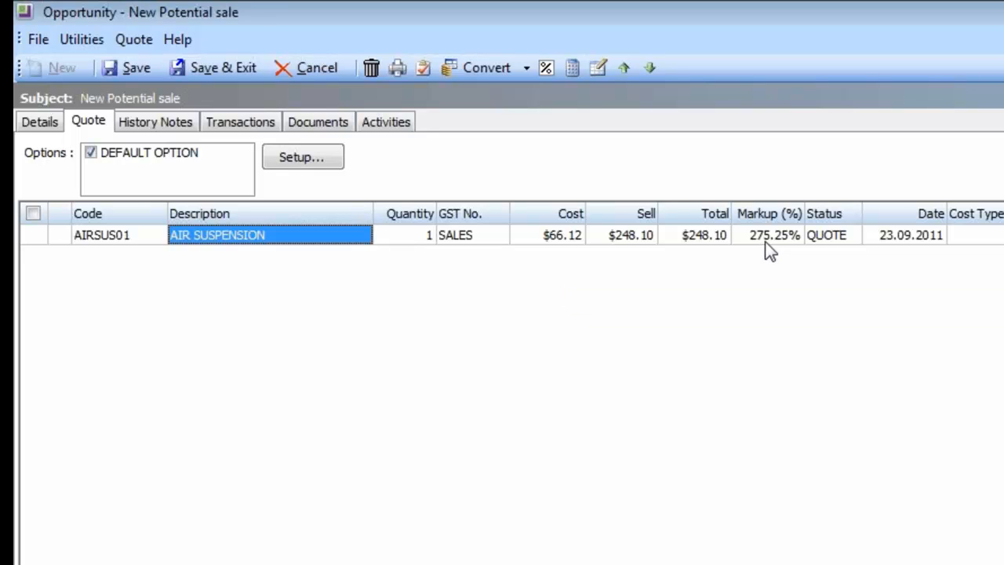
scroll(511, 381, right, 5)
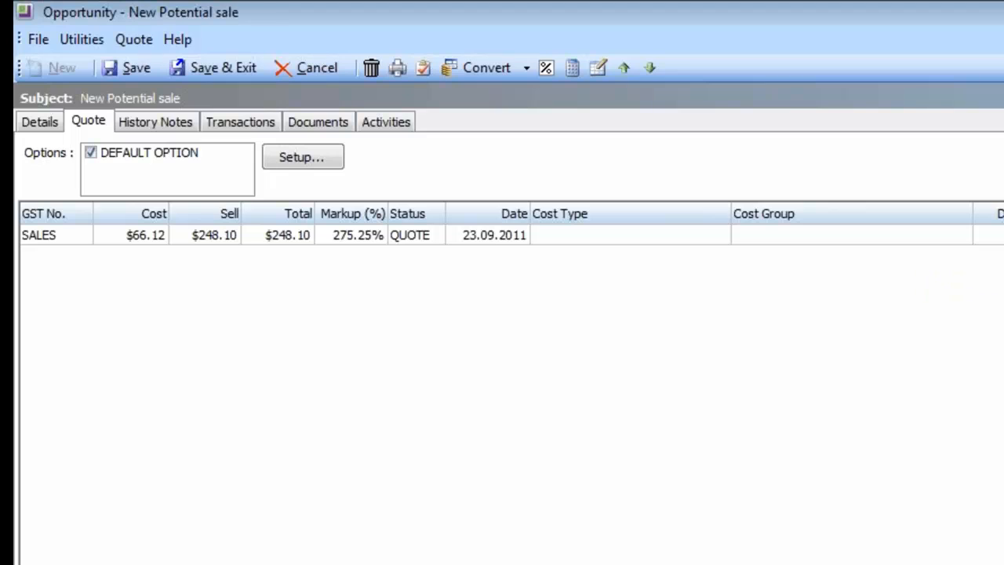
drag(561, 214, 414, 206)
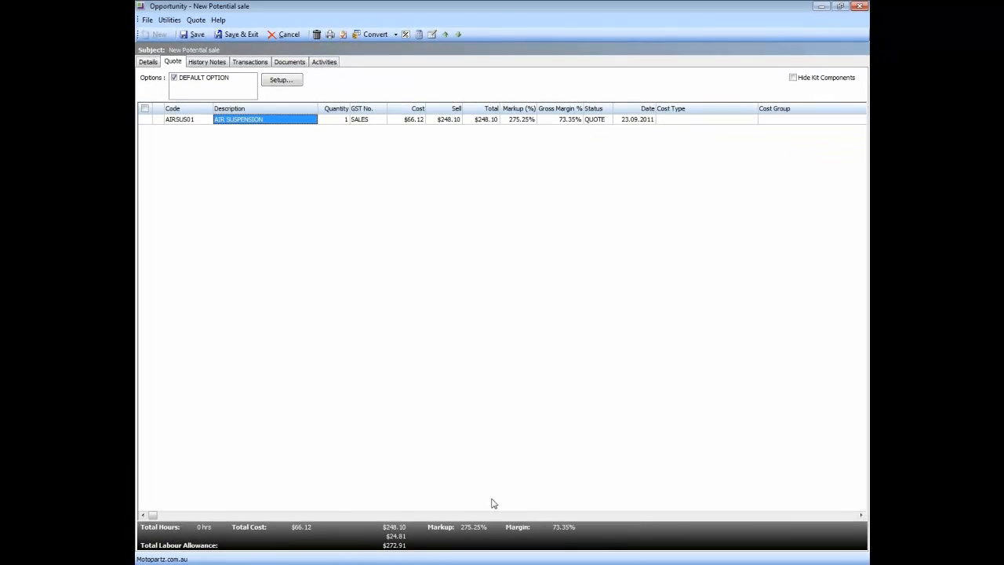
Step: Add a second quote line for ALARM01 REMOTE CAR START SECURITY via stock search
click(200, 122)
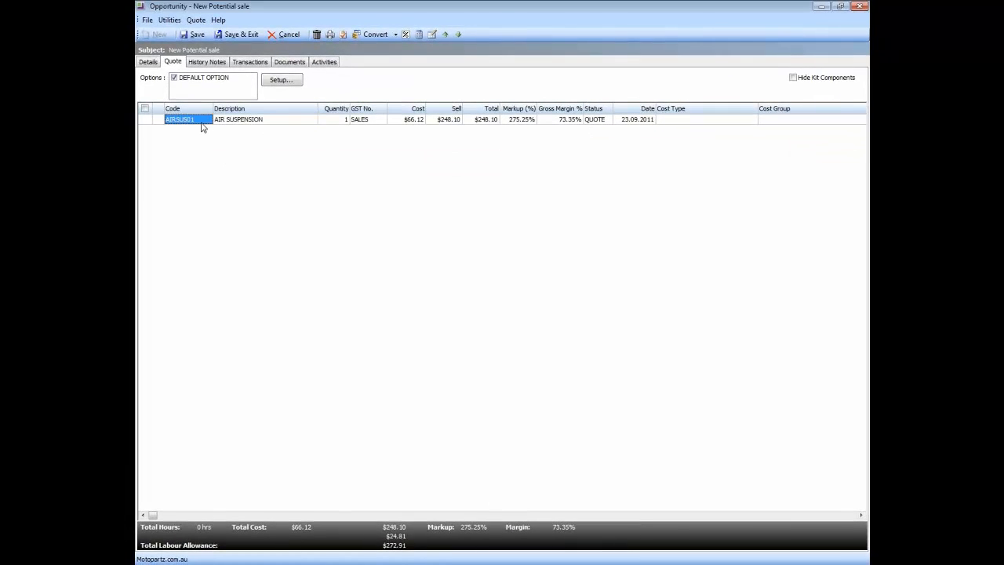
key(Down)
text(?)
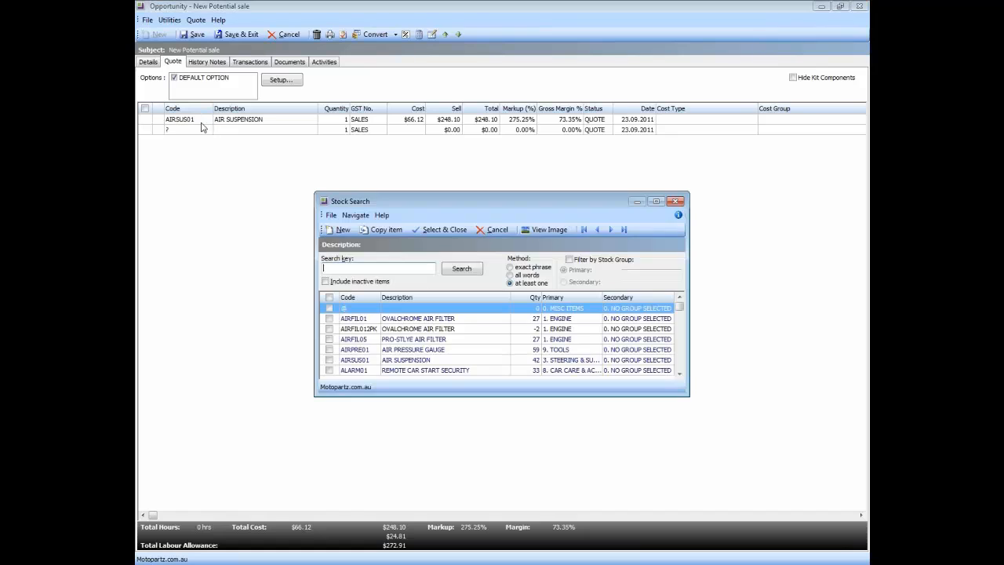
click(394, 372)
double_click(394, 372)
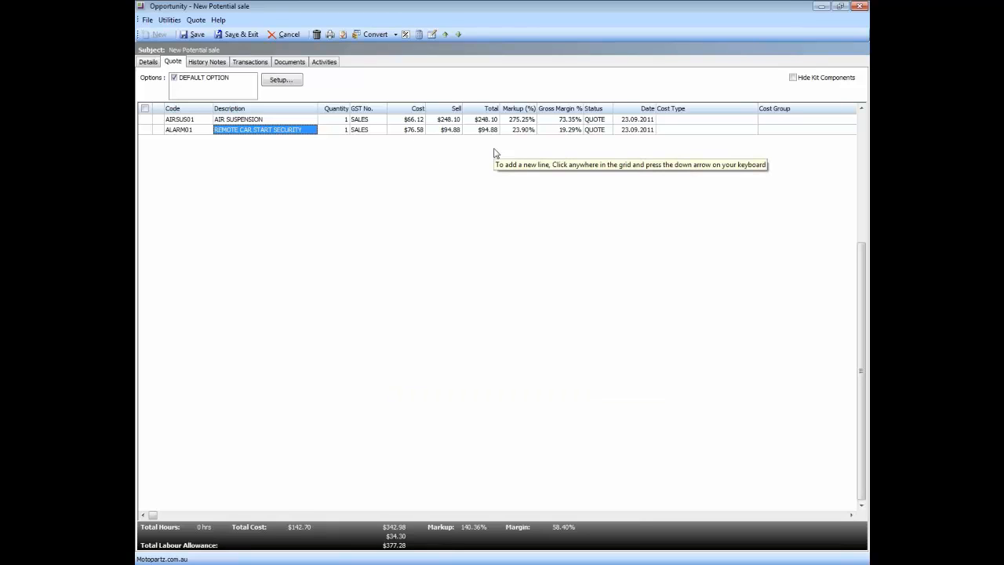
key(Up)
key(Right)
key(Right)
key(Down)
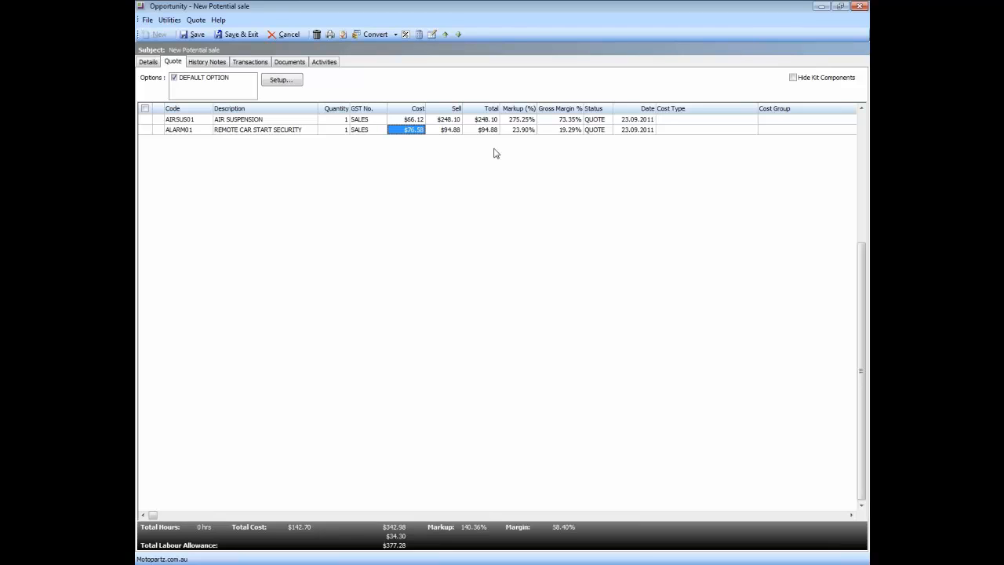
Step: Give the ALARM01 line cost 50, sell 65 and quantity 200 for a $13,000.00 total
text(50)
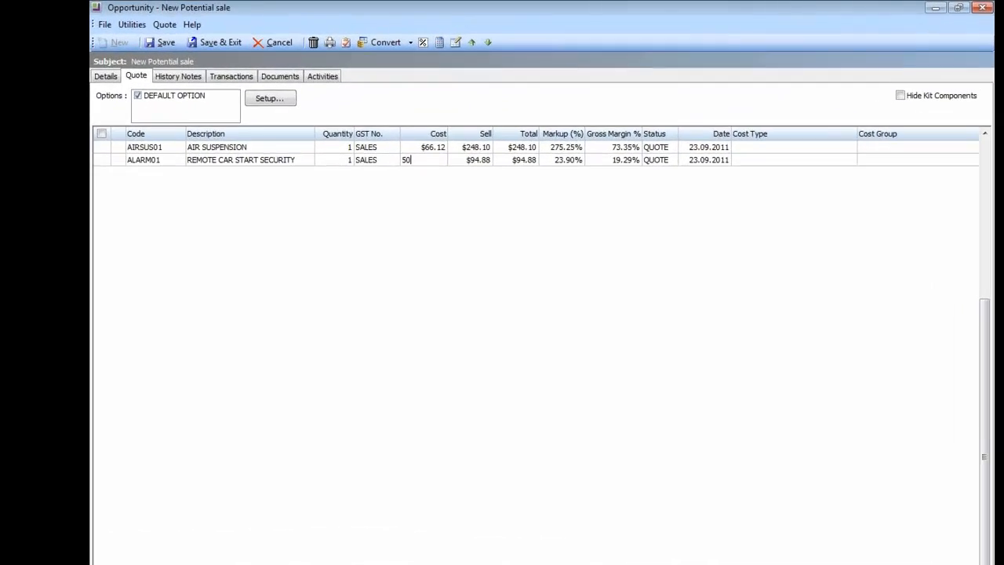
key(Tab)
key(Right)
key(Right)
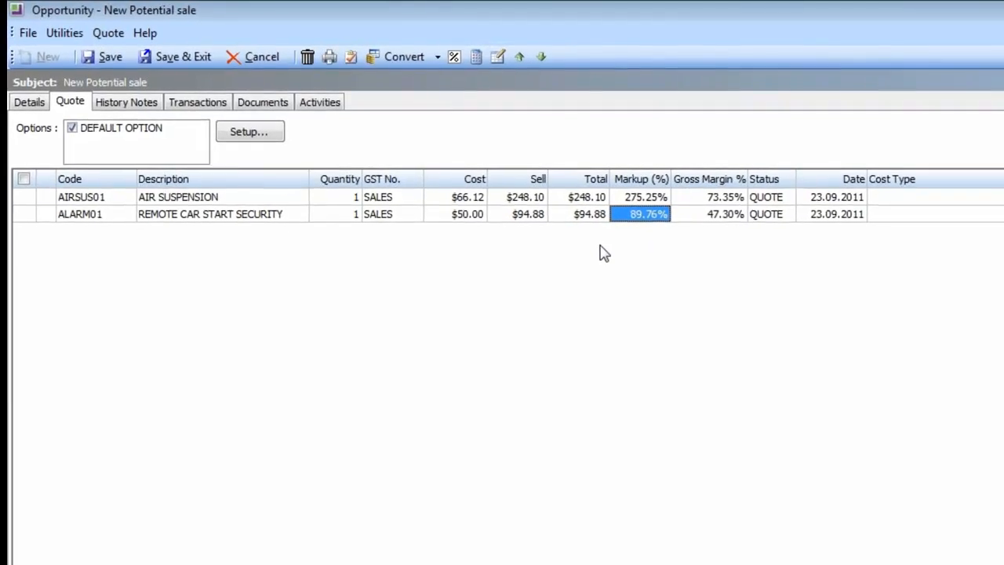
key(Left)
key(Left)
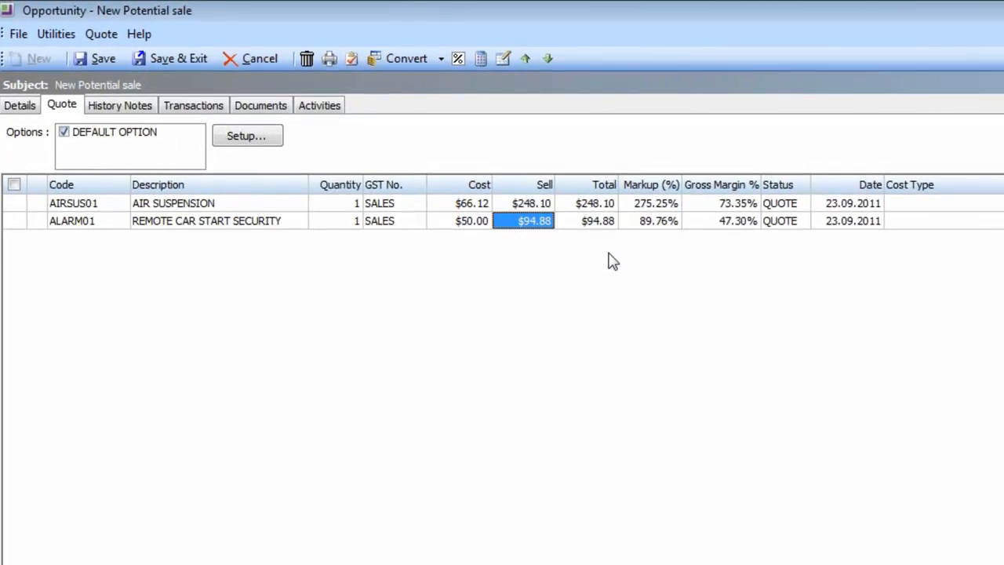
text(65)
key(Tab)
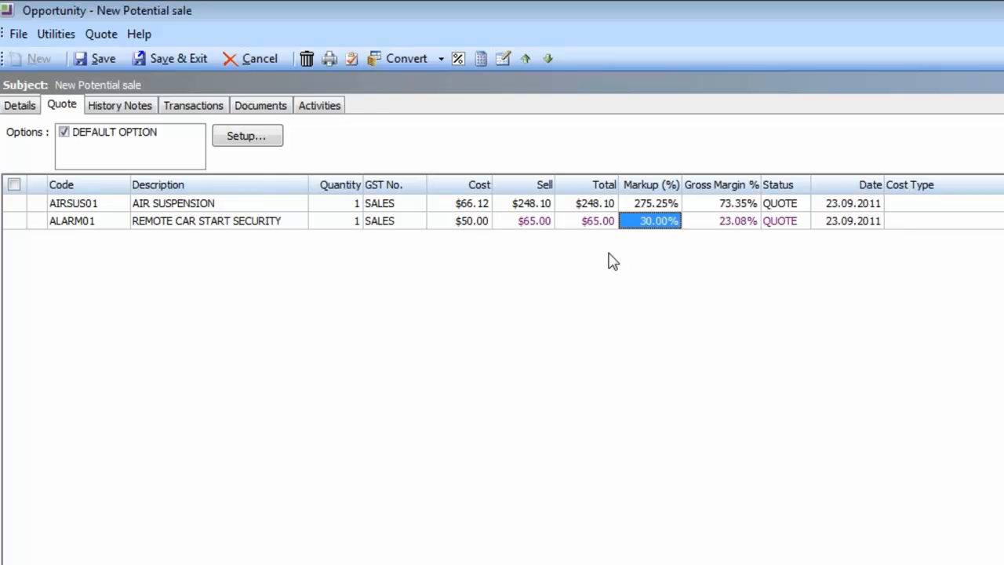
key(Left)
key(Left)
key(Left)
key(Left)
key(Left)
text(200)
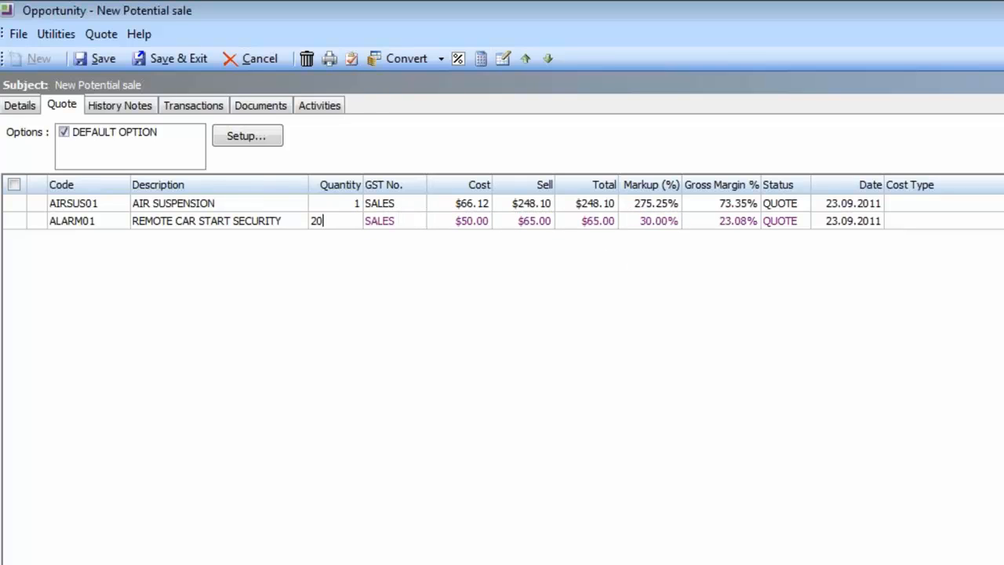
key(Tab)
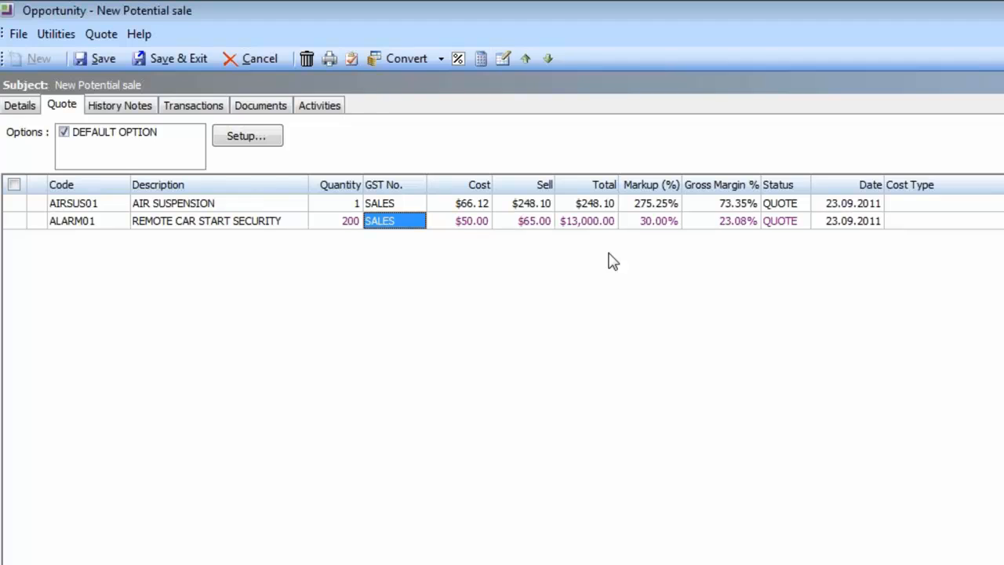
key(Down)
key(Left)
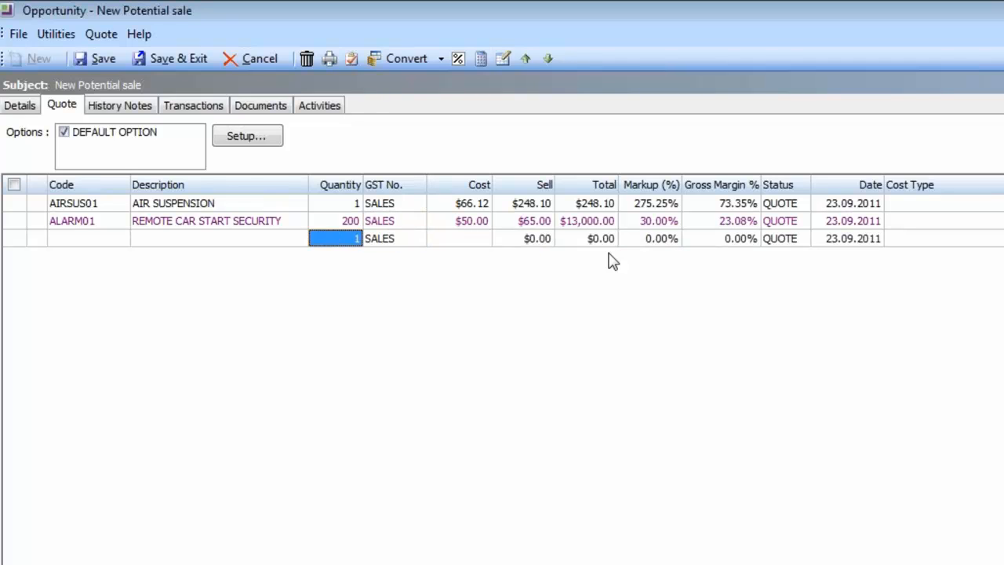
key(Left)
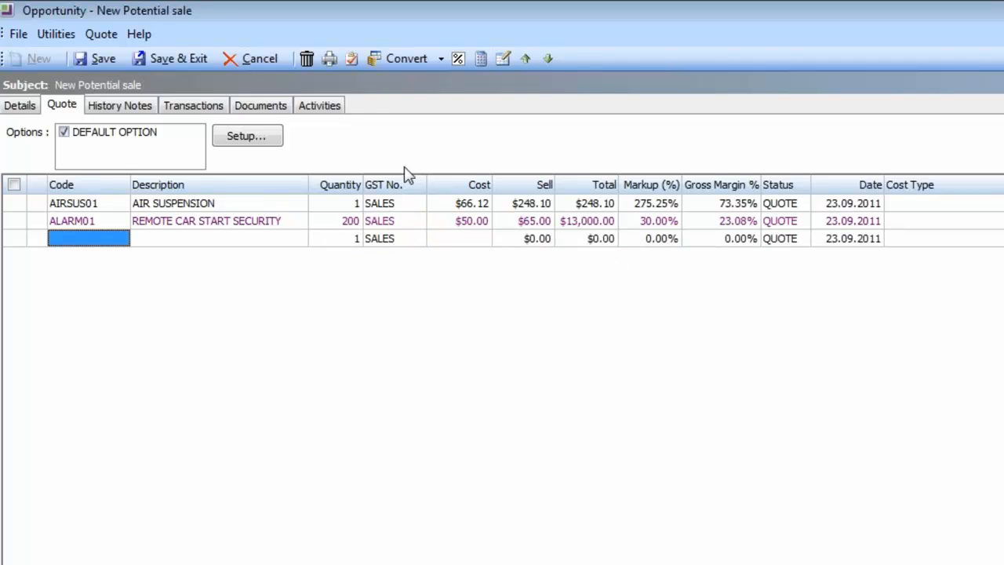
click(112, 222)
right_click(113, 222)
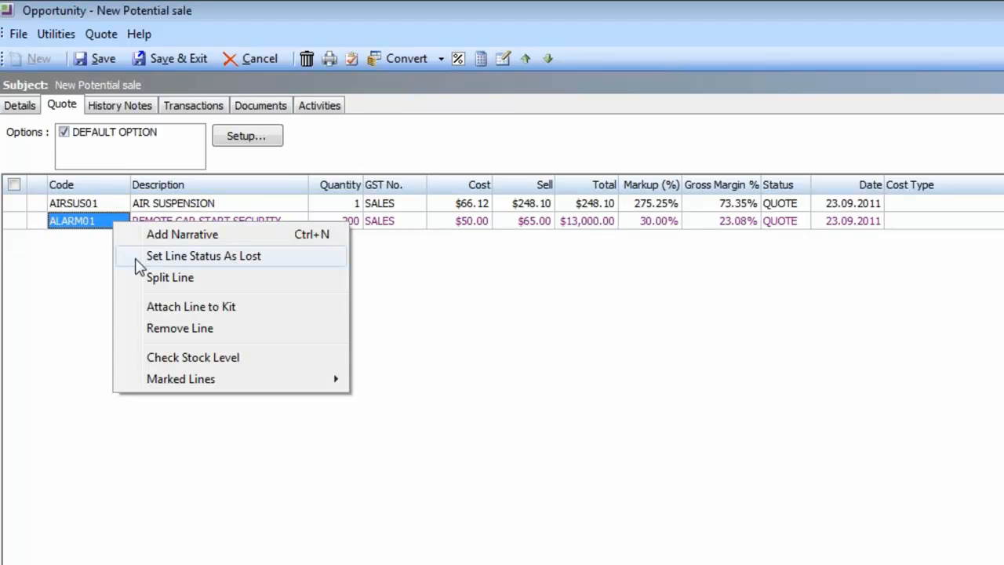
click(555, 372)
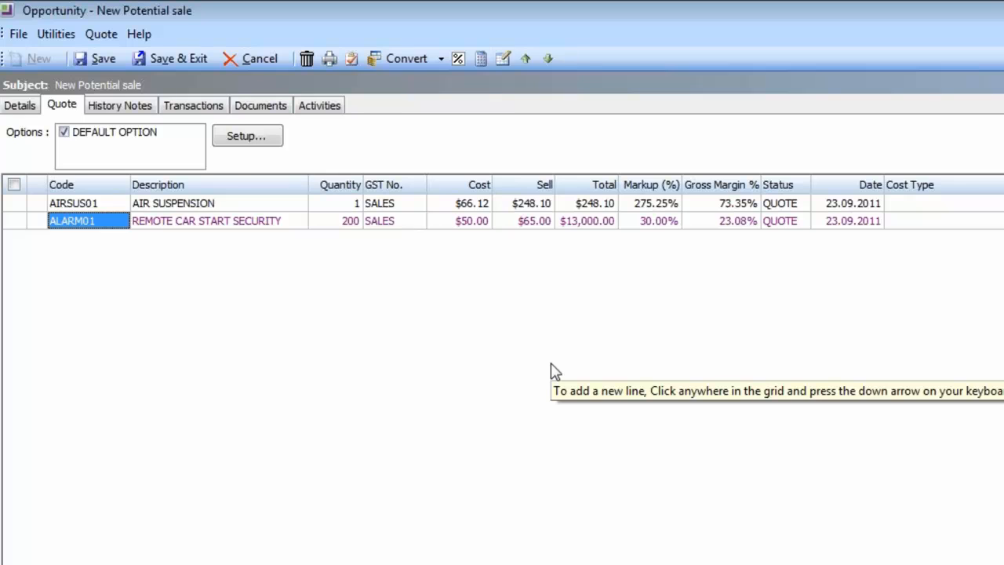
click(330, 58)
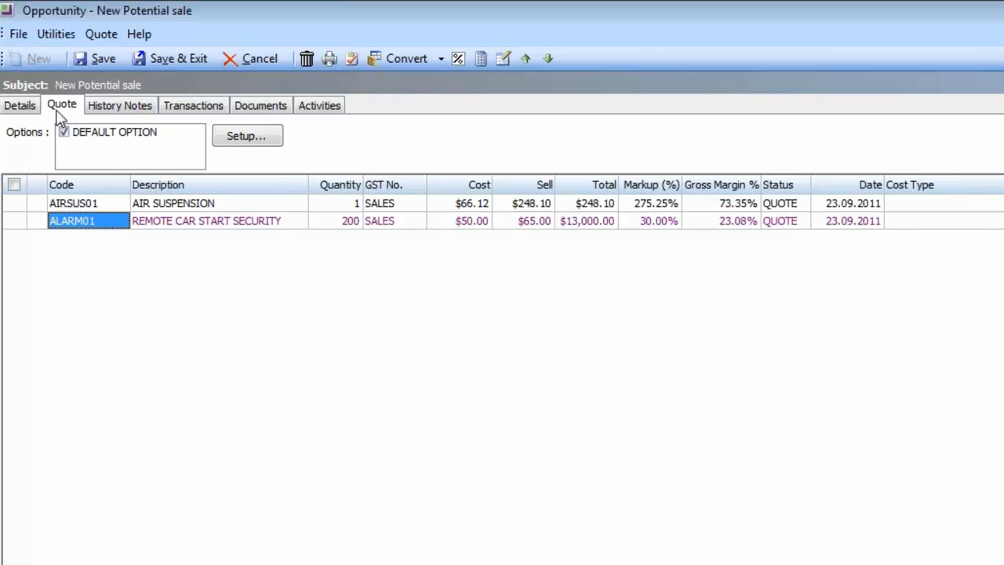
Step: Add an opportunity history note recording that the contact will buy next month
click(124, 113)
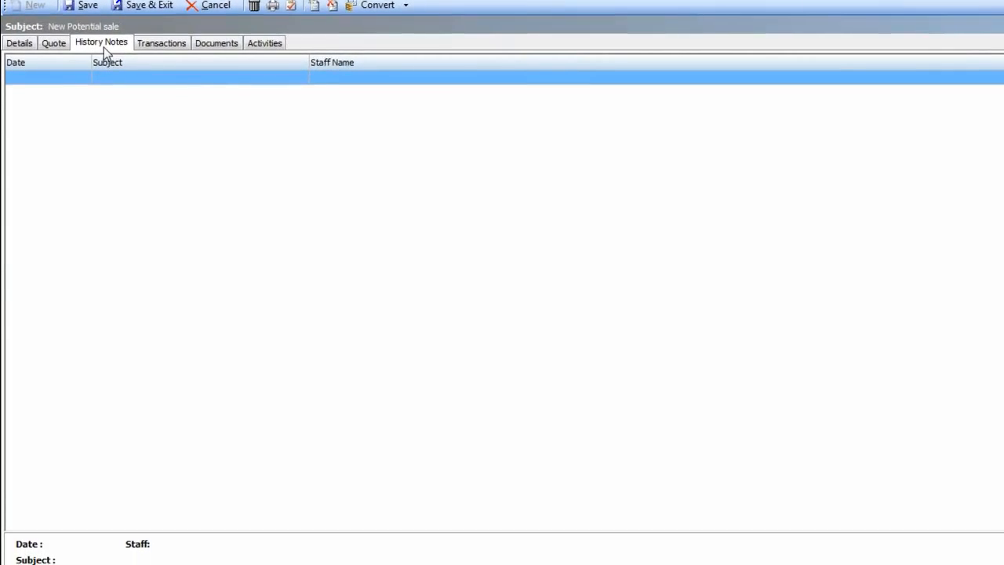
click(316, 8)
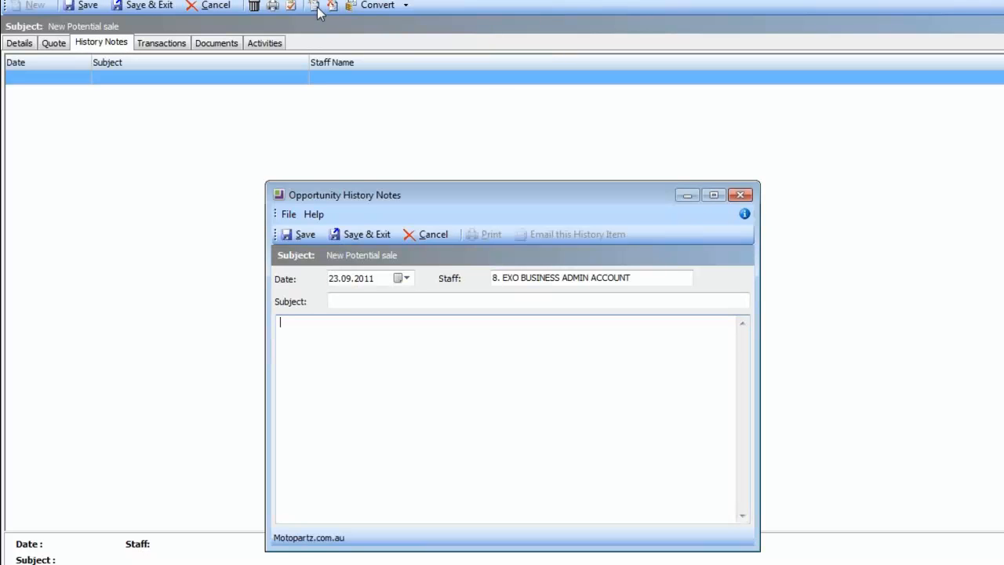
text(spoket)
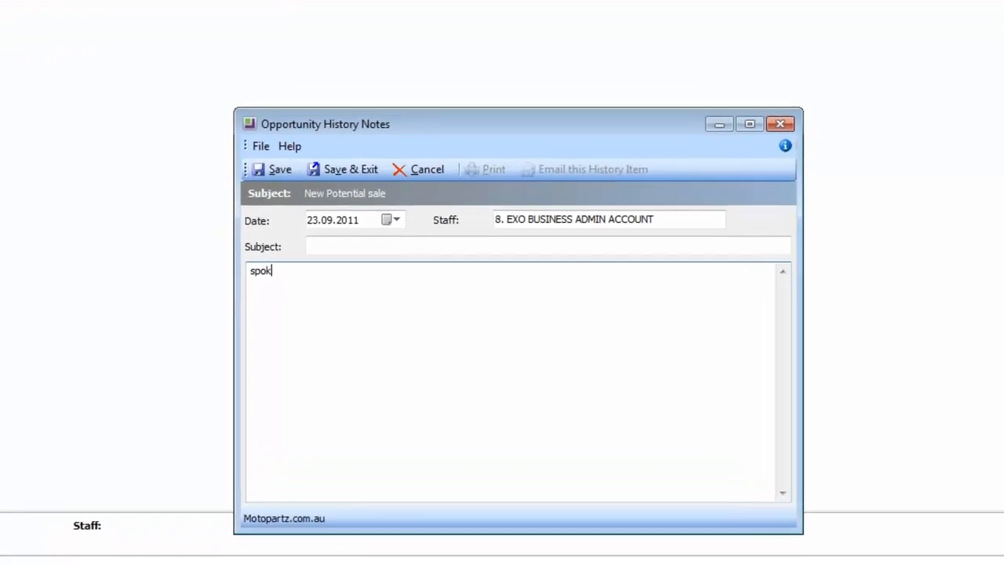
text(o Mark and he )
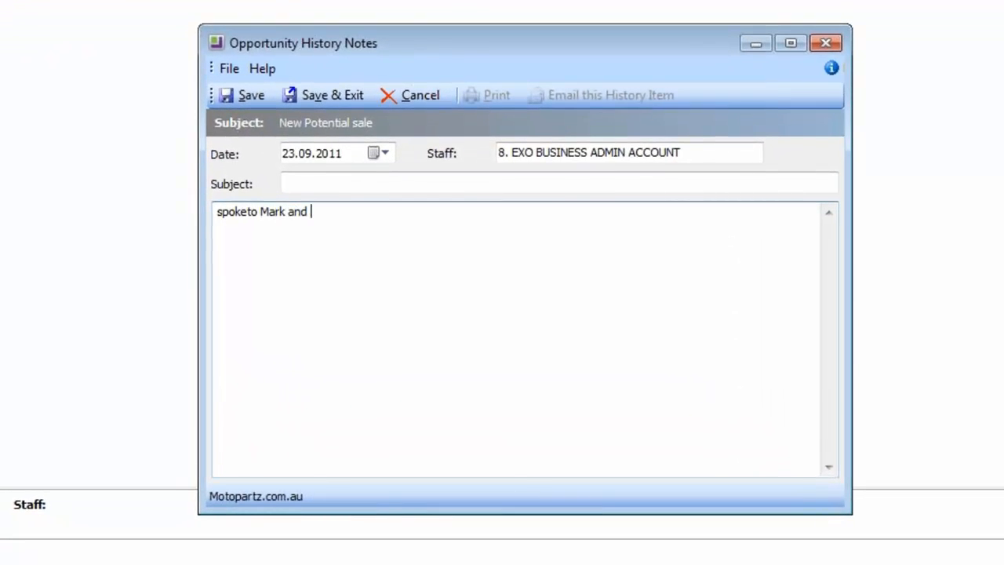
text(will buy next month)
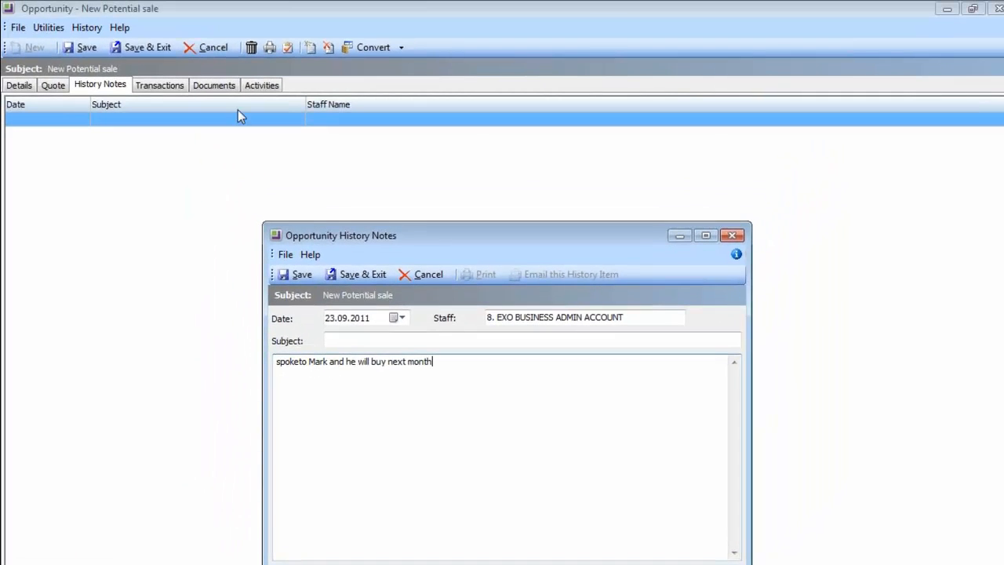
click(342, 276)
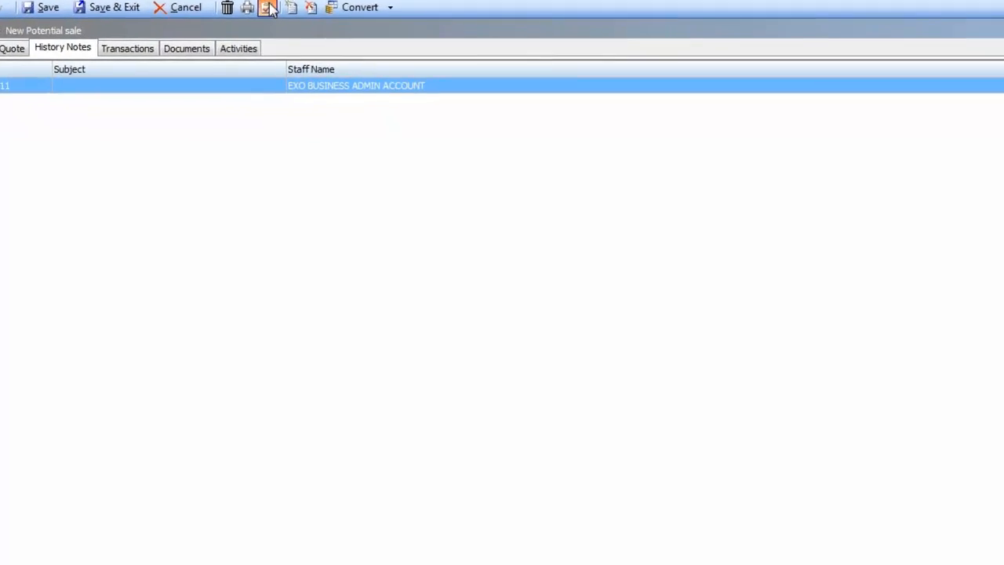
Step: Create and save an appointment activity with the subject 'Call about opp'
click(269, 8)
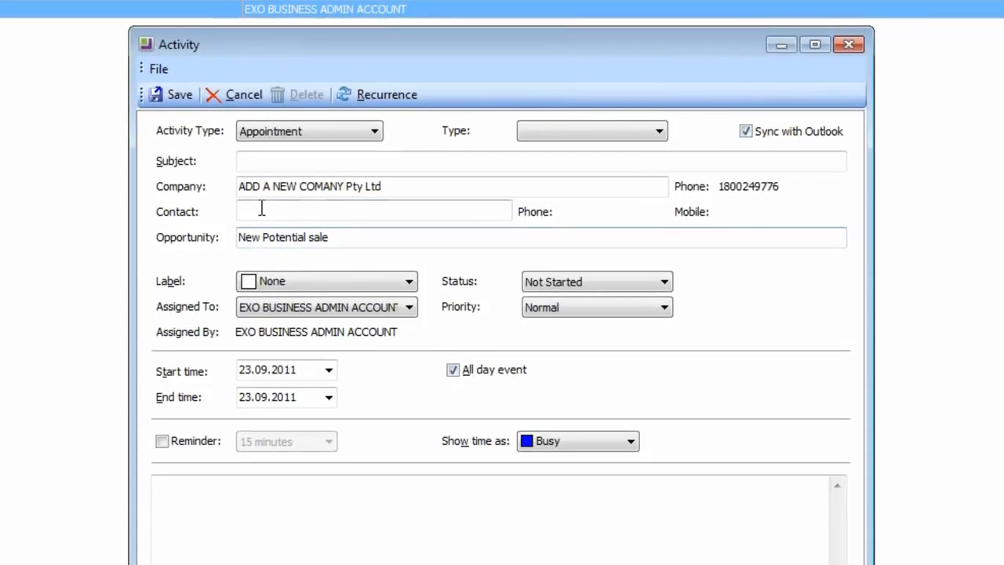
click(256, 161)
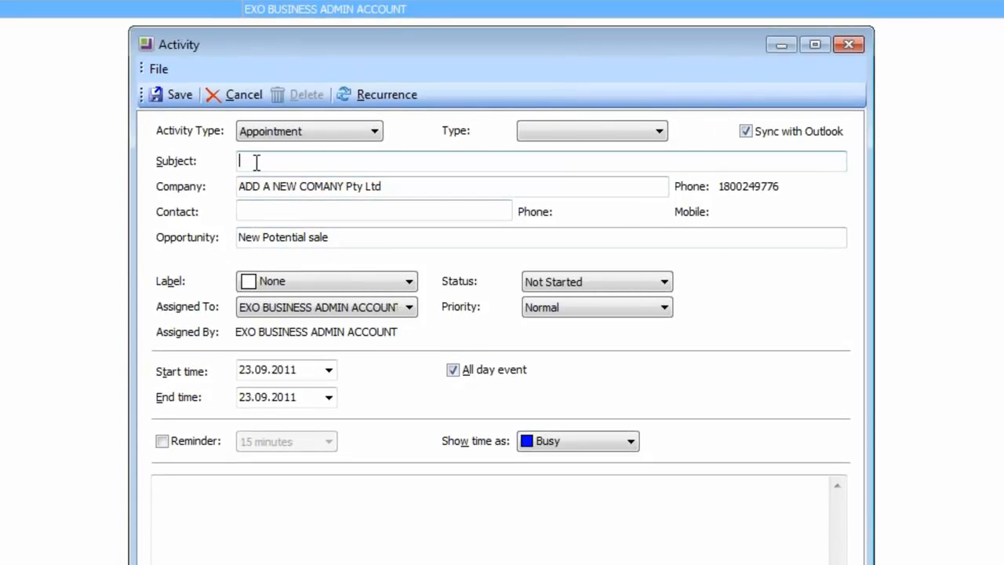
text(Call about o)
text(pp)
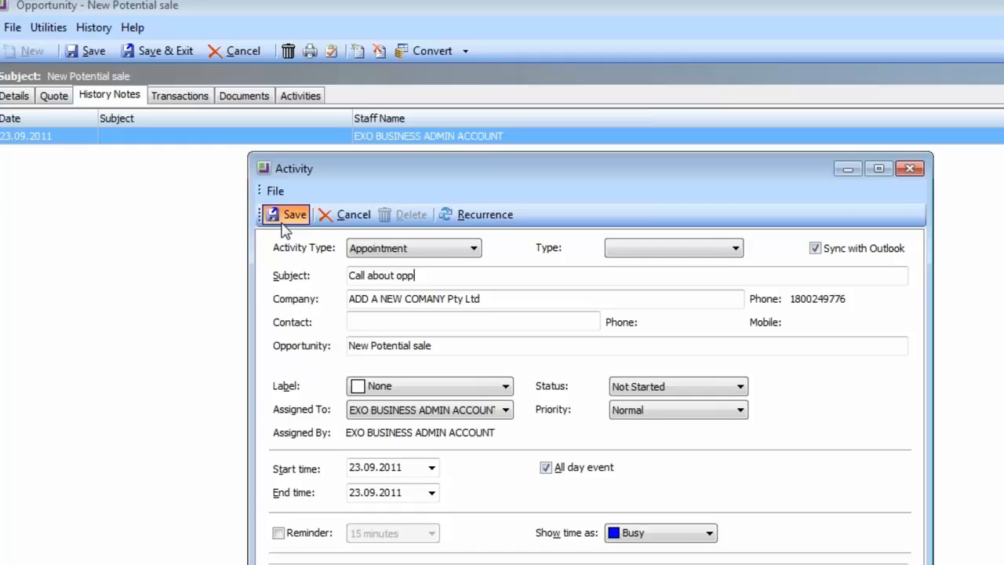
click(286, 220)
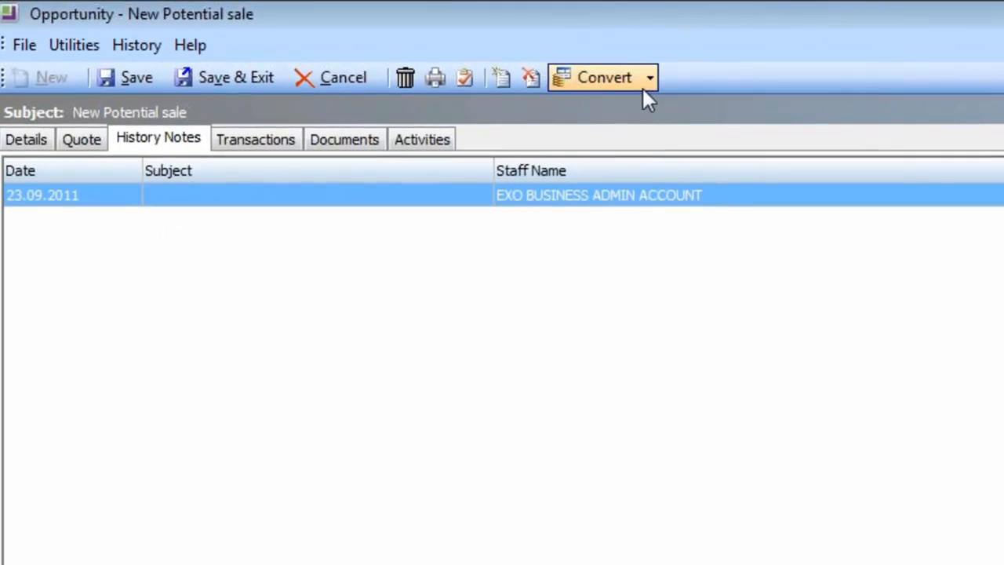
Step: Process the opportunity as a sales order quotation with freight, making the company a debtor, without printing
click(651, 77)
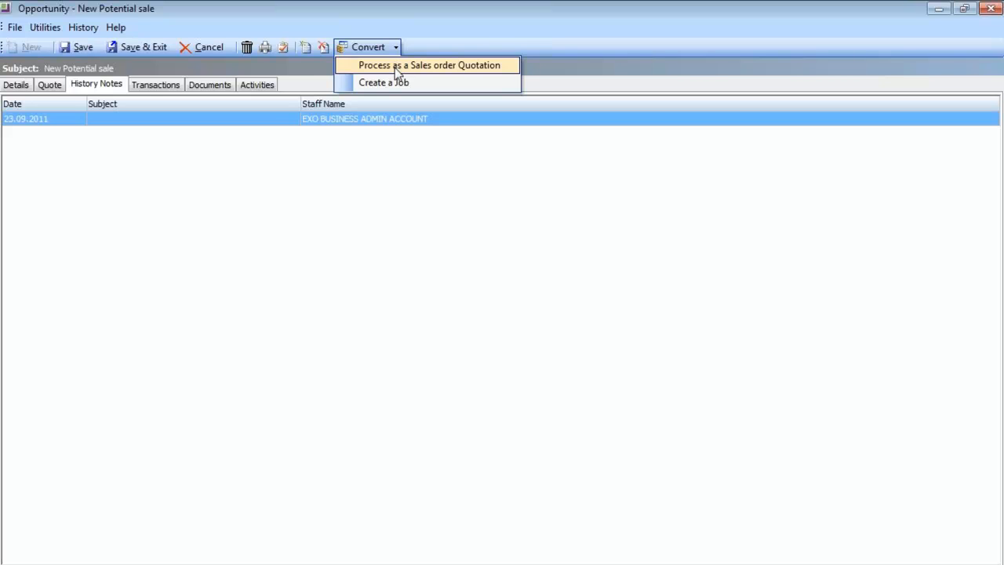
click(397, 69)
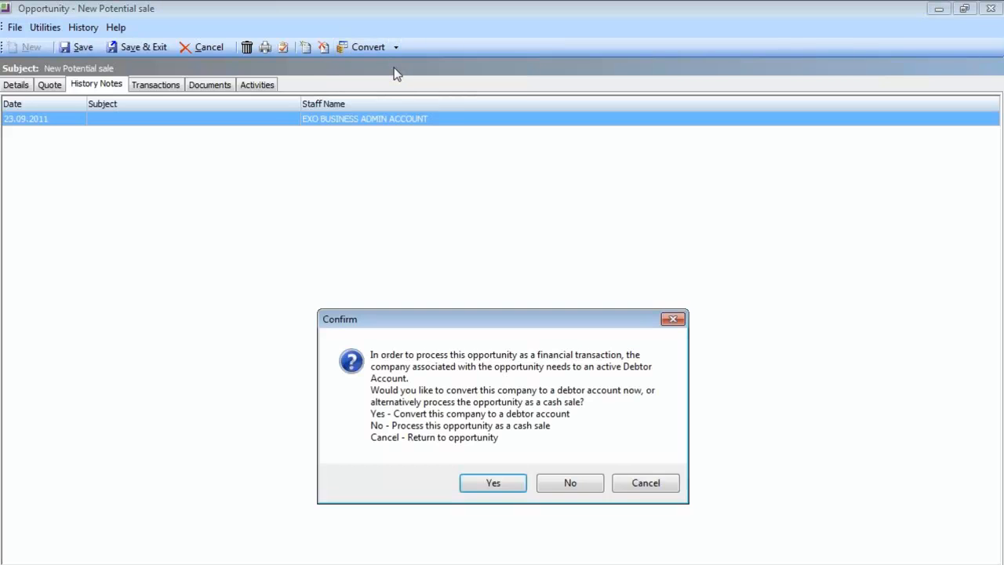
click(492, 483)
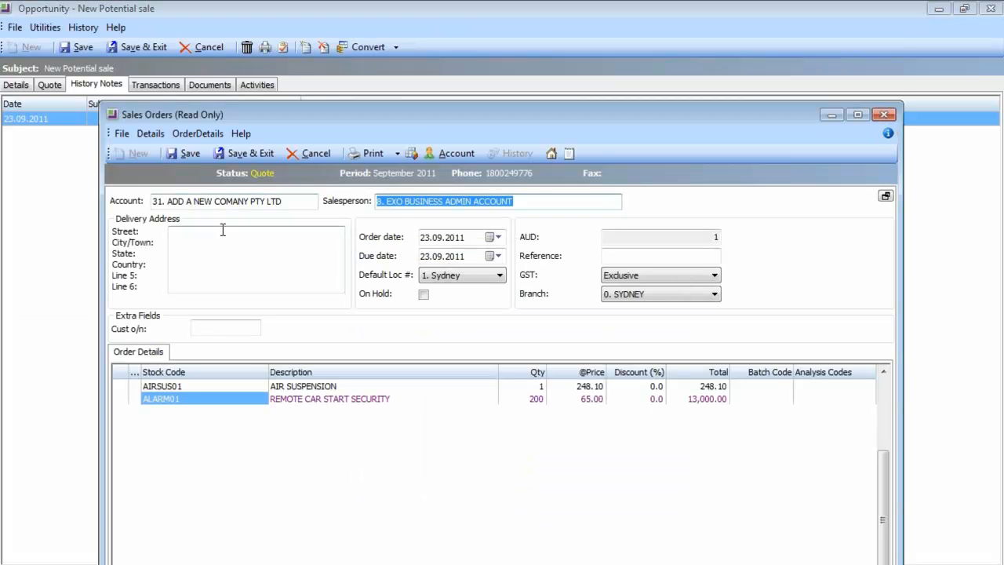
click(262, 161)
click(522, 438)
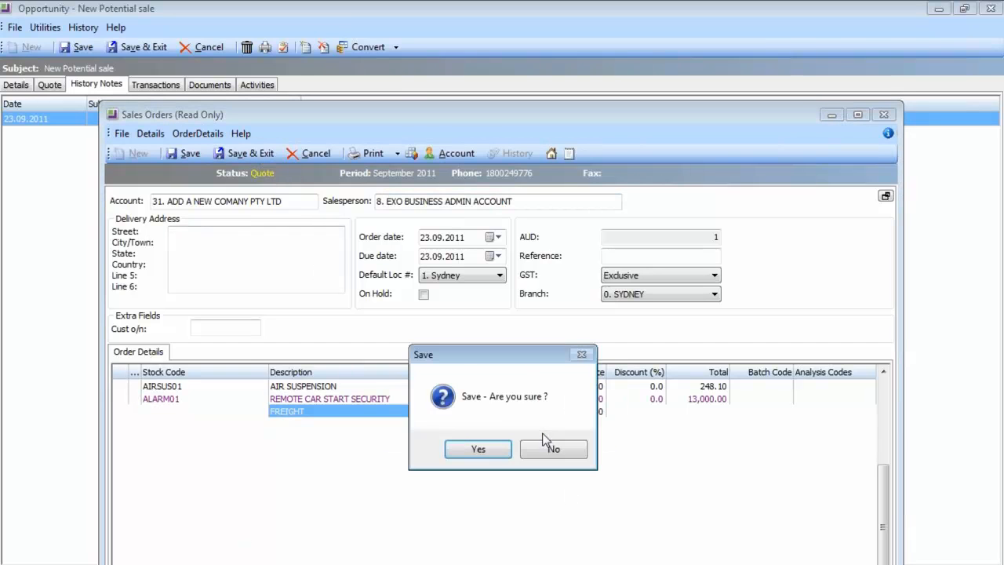
click(504, 452)
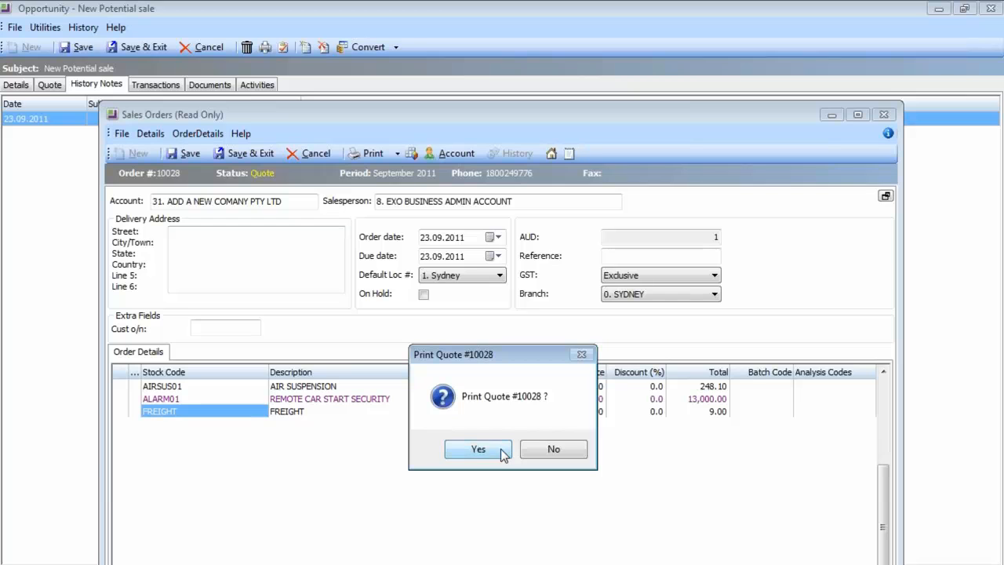
click(552, 450)
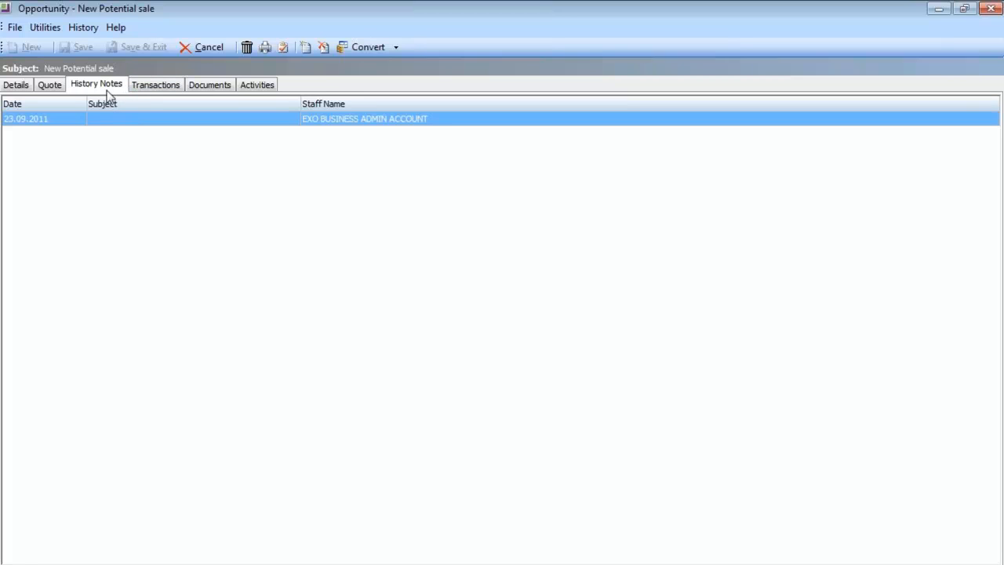
Step: Open the linked Sales Order from Transactions, close it without saving, then review Documents and Details
click(146, 90)
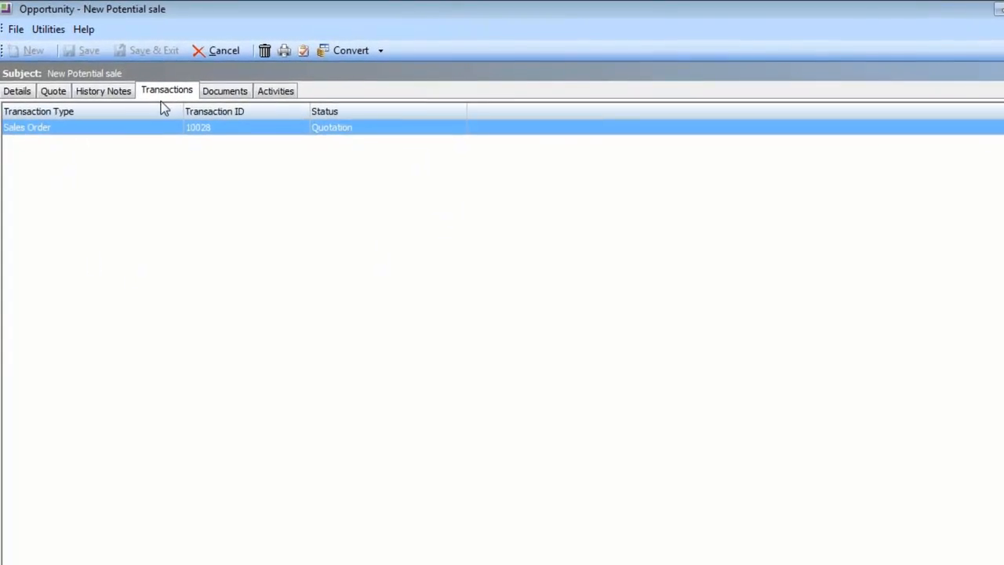
click(353, 149)
double_click(356, 148)
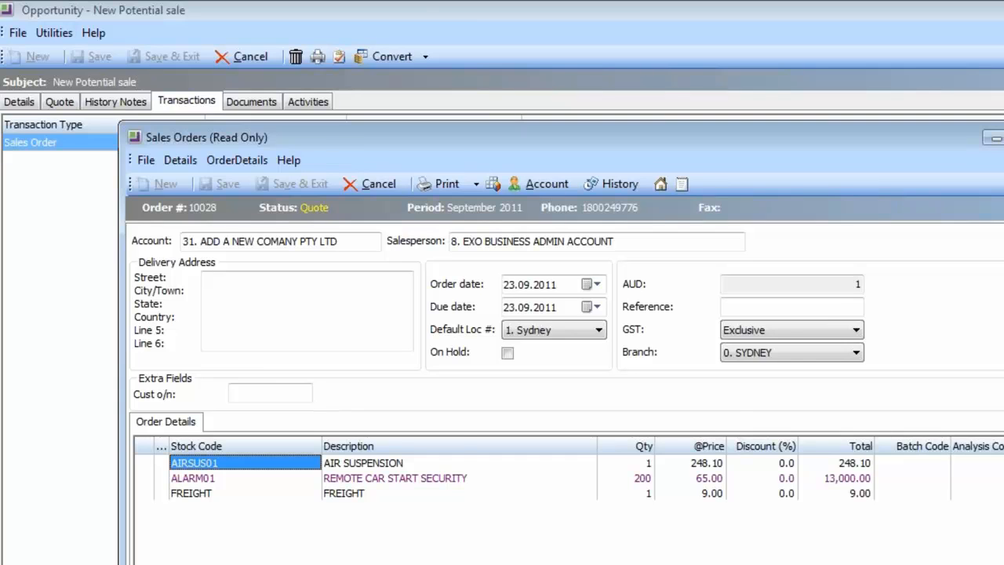
key(Escape)
click(610, 538)
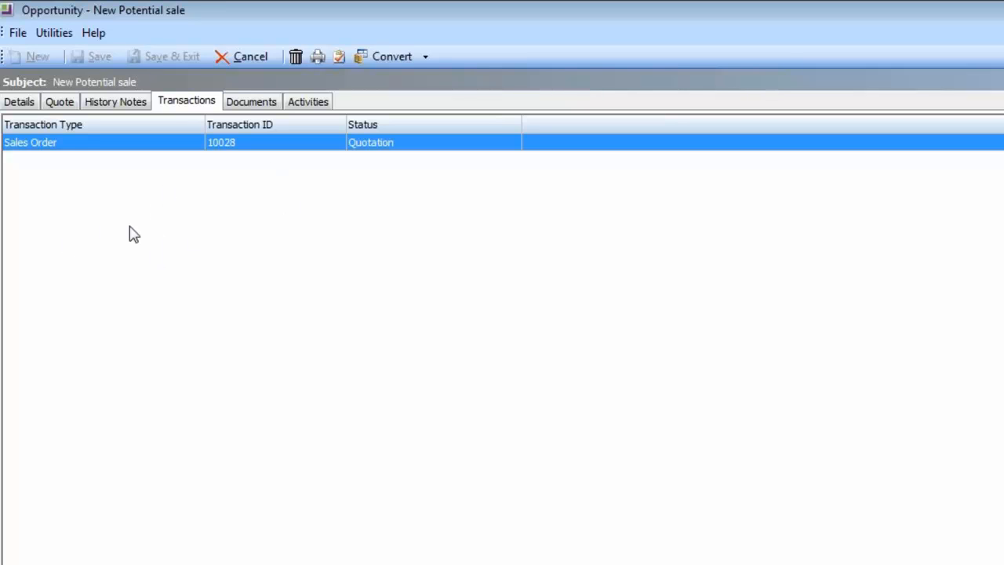
click(271, 107)
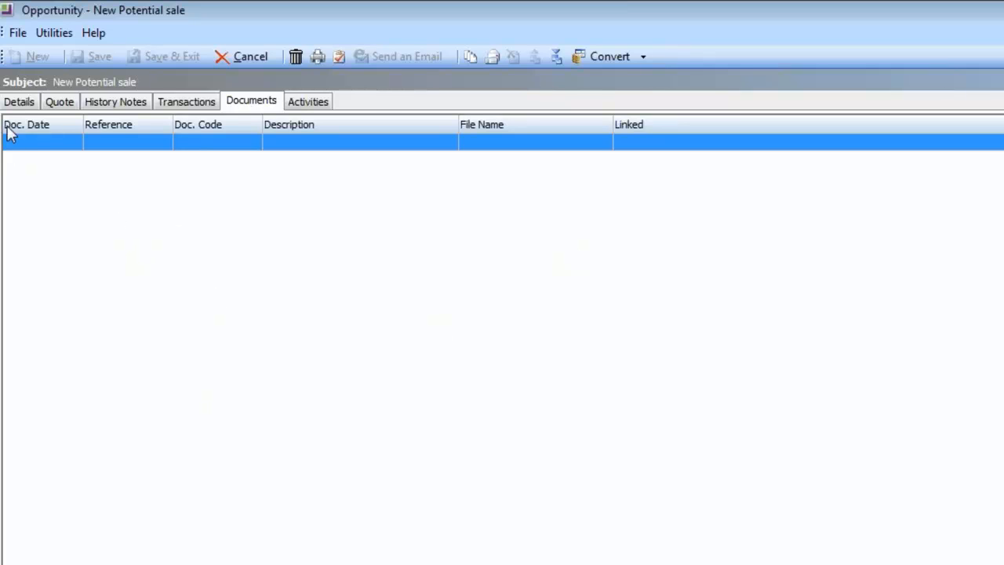
click(18, 102)
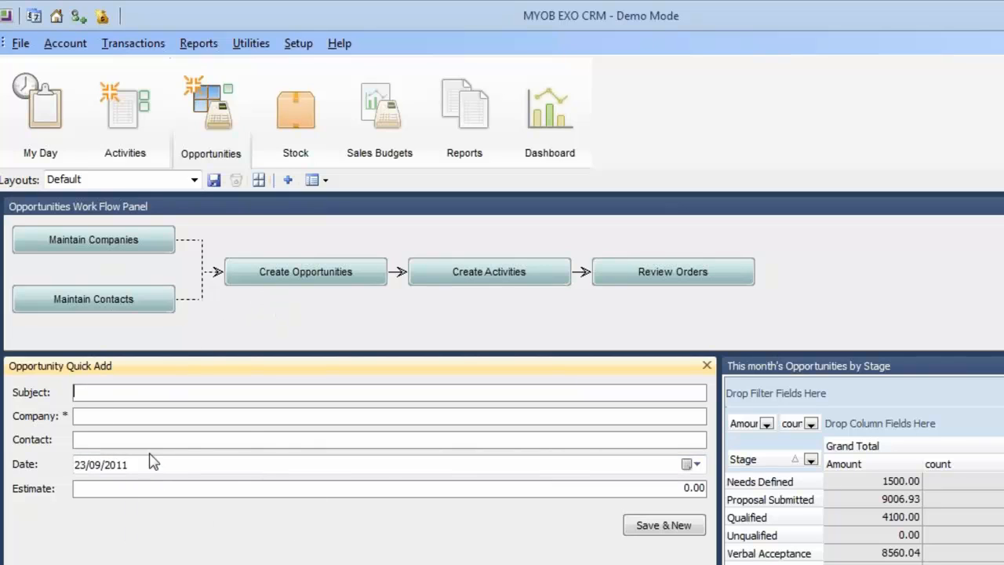
Step: Quick-add 'another New one' for KNIGHT NICOL AUTOS, estimate 20000, using Save & New
text(another New one)
key(Tab)
text(?)
key(Return)
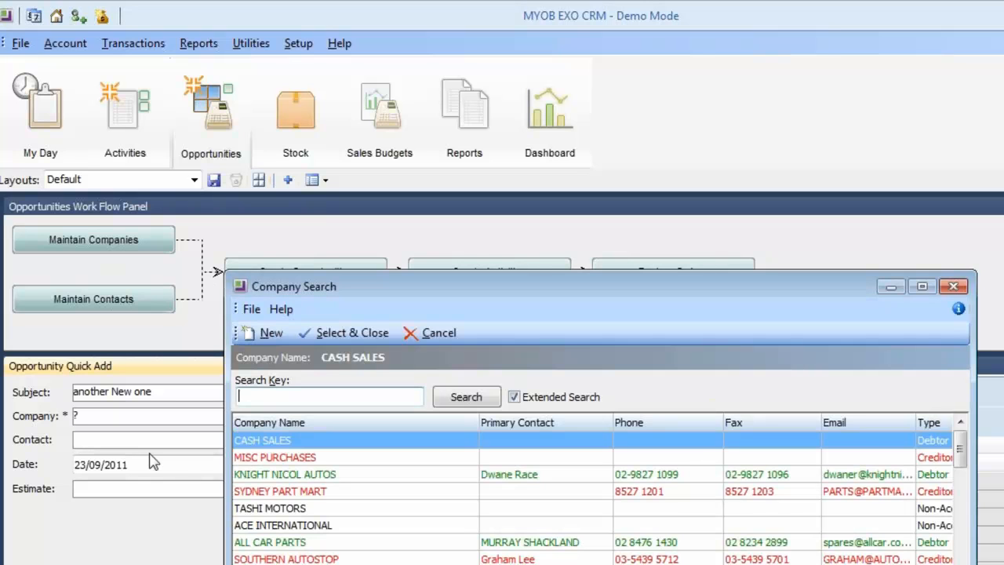
double_click(311, 475)
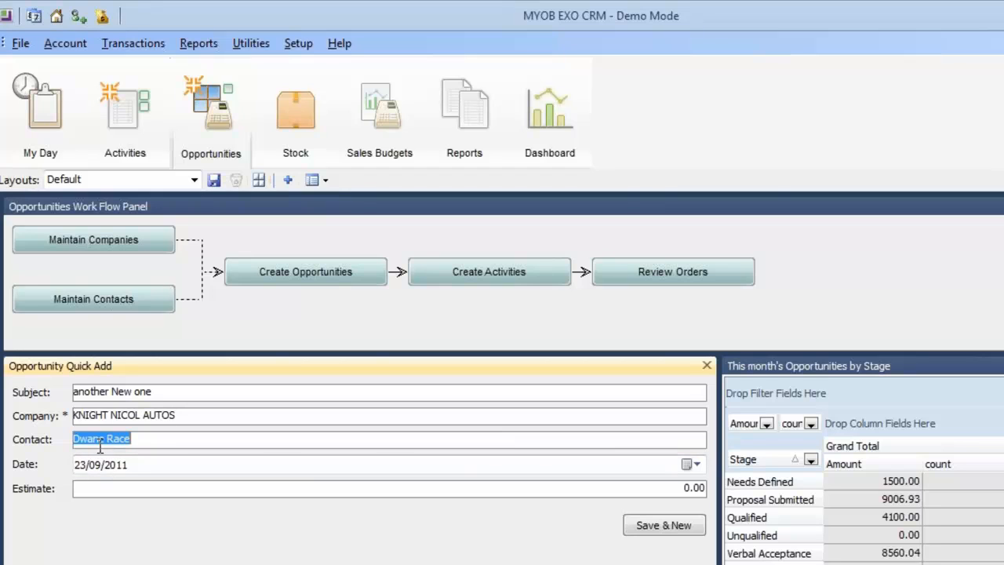
click(145, 493)
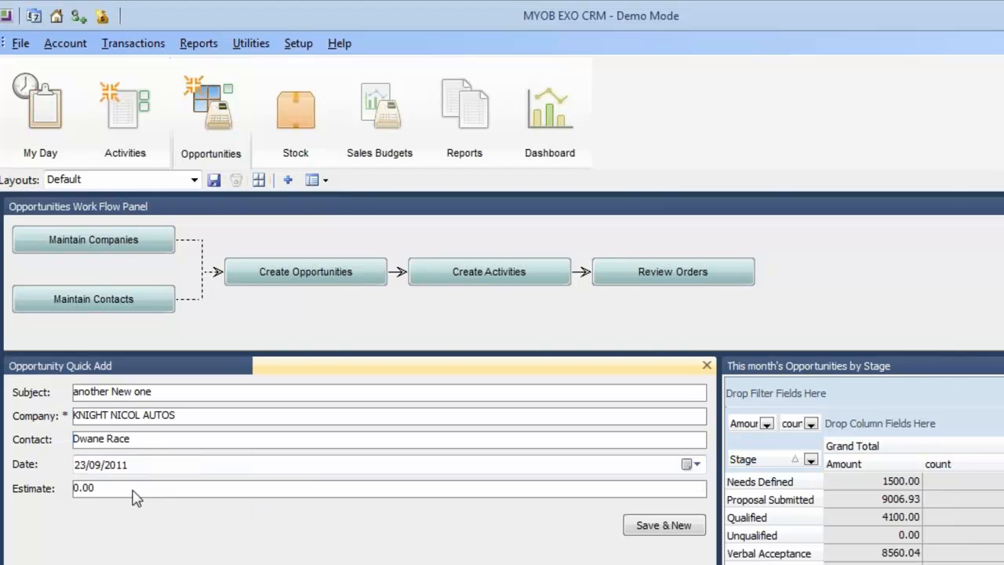
drag(139, 490, 33, 496)
text(20000)
click(647, 533)
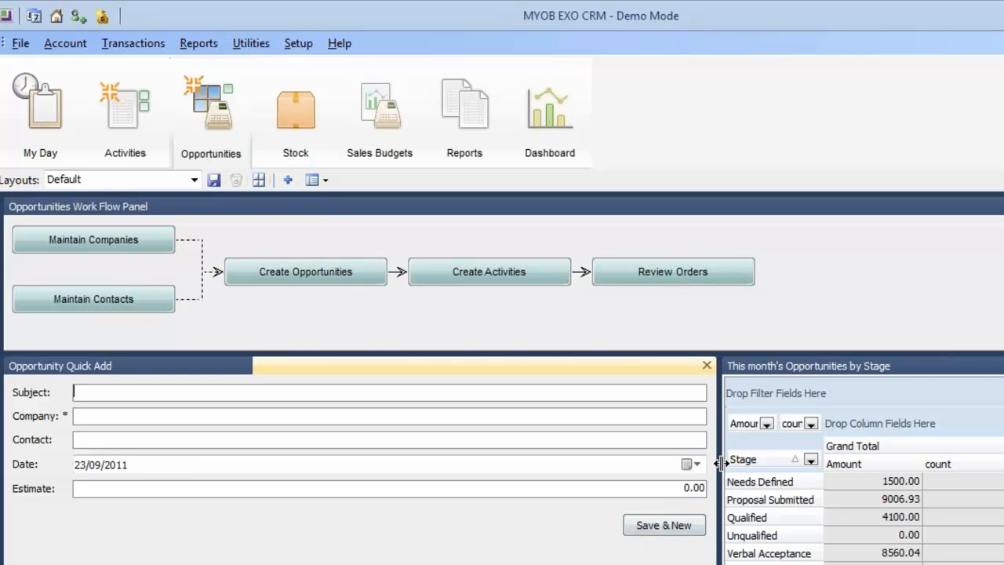
Step: Widen the opportunities-by-stage panel and drill the pie charts into Verbal Acceptance, worth 8560.04
drag(719, 463, 398, 502)
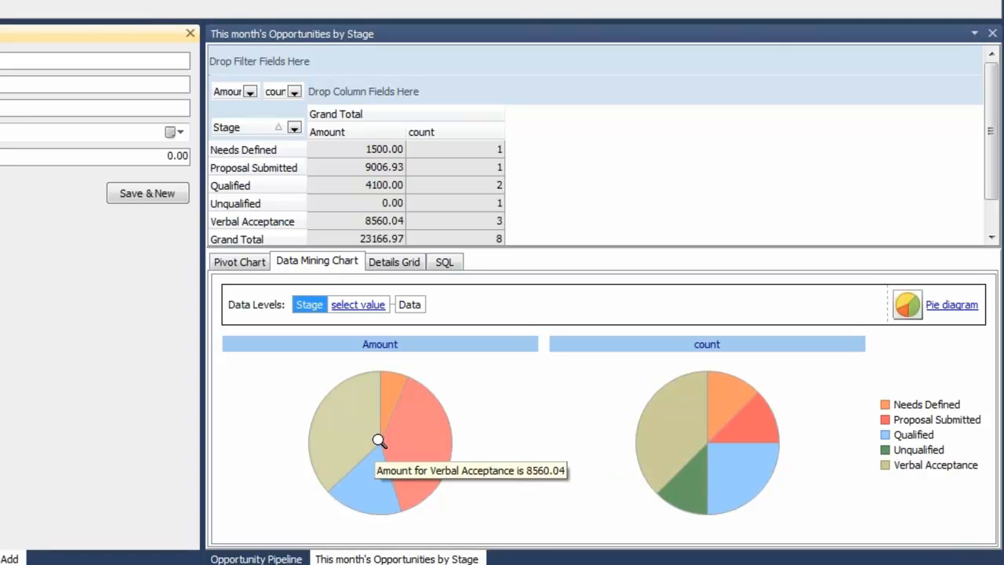
mouse_move(402, 420)
mouse_move(663, 431)
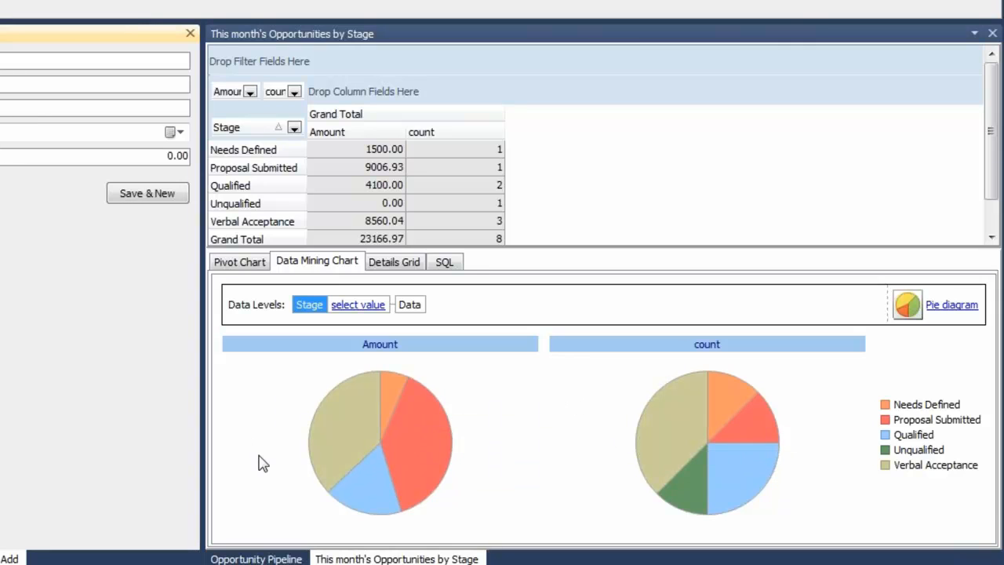
click(335, 431)
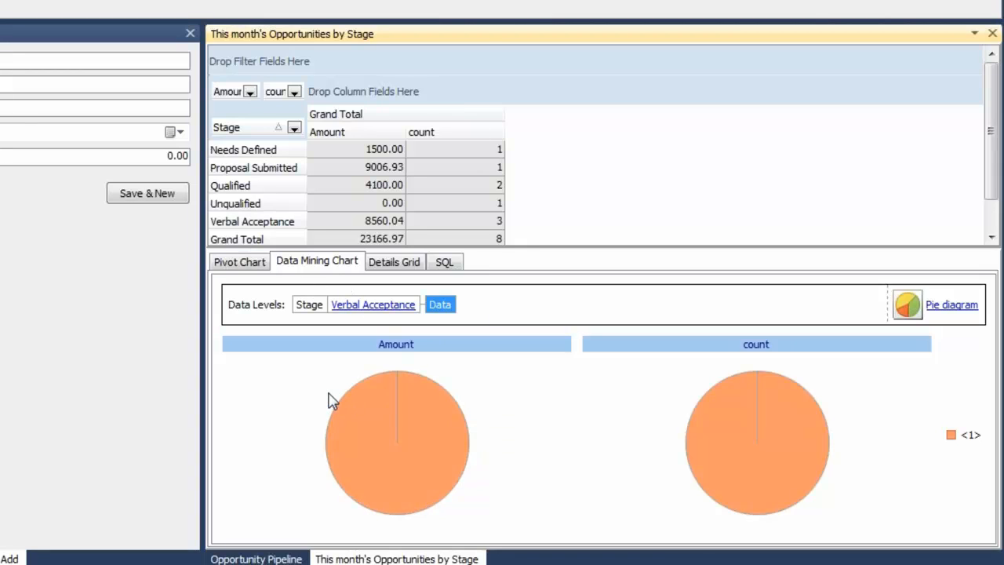
mouse_move(363, 432)
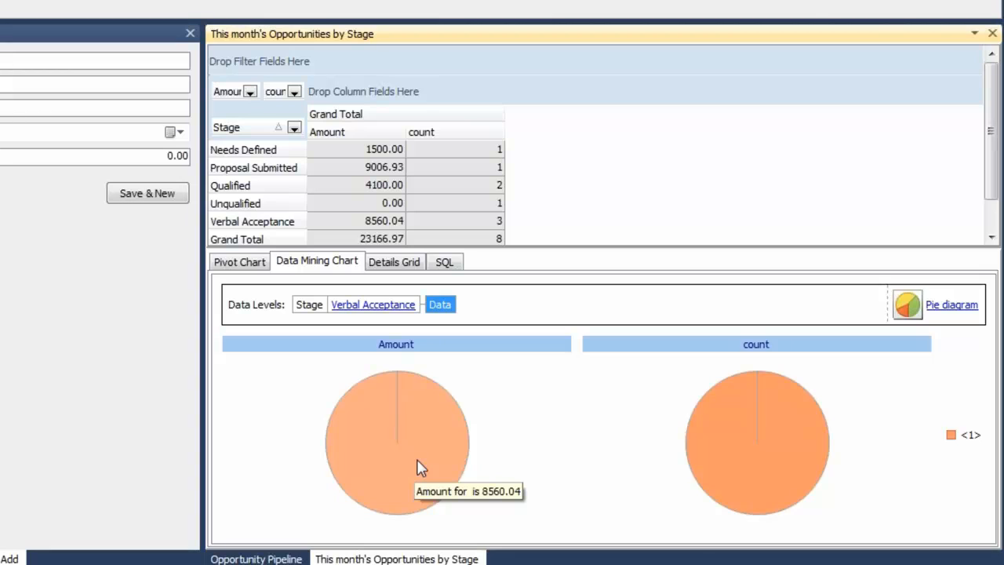
Step: Show all five stages as amount and count pie charts, resizing the pivot grid pane above them
click(444, 264)
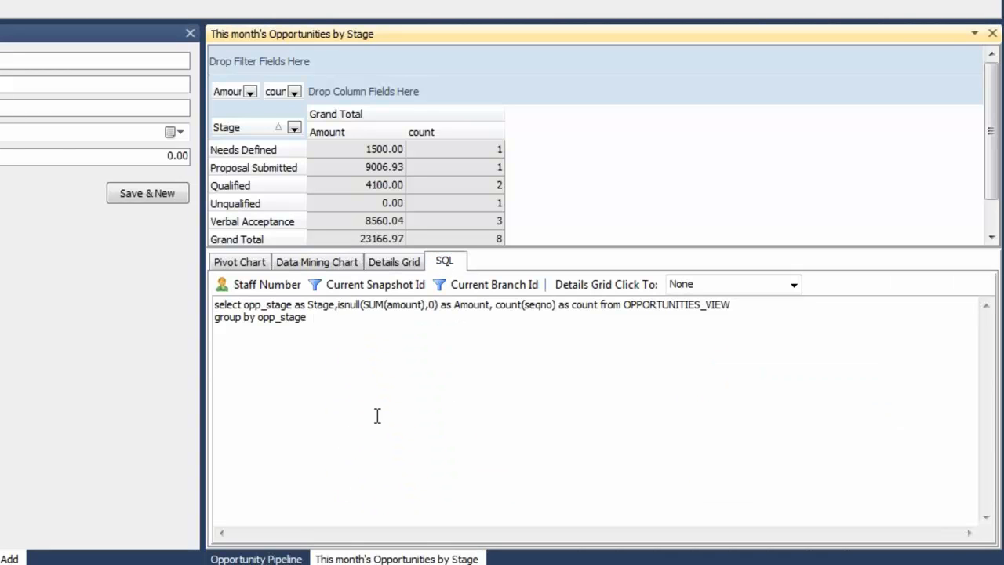
click(316, 265)
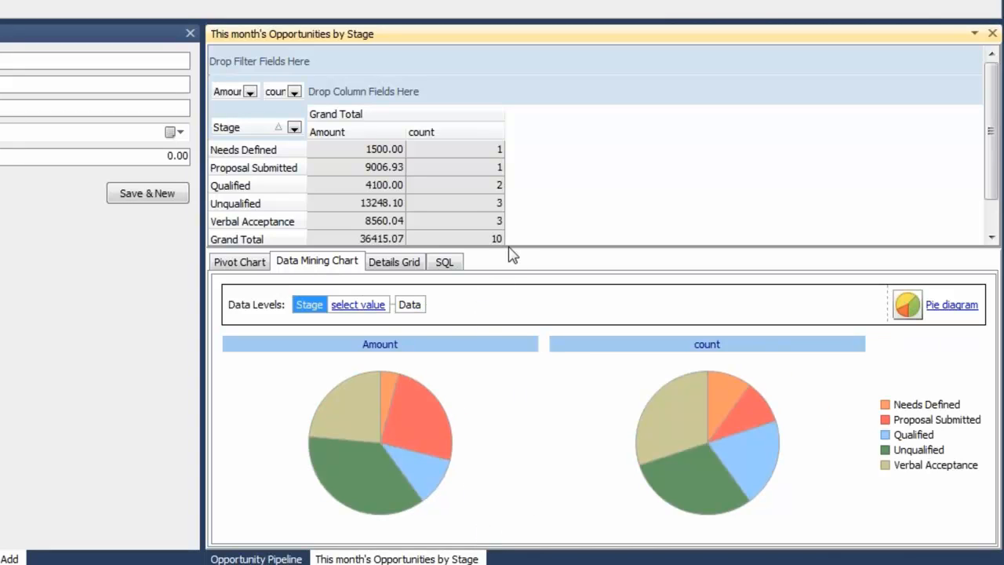
drag(508, 247, 507, 287)
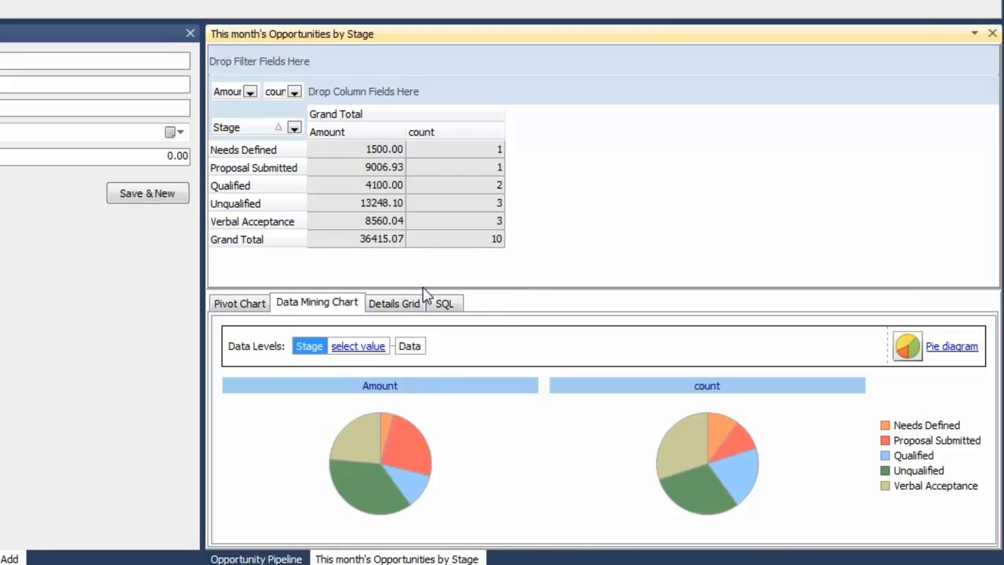
drag(426, 287, 421, 261)
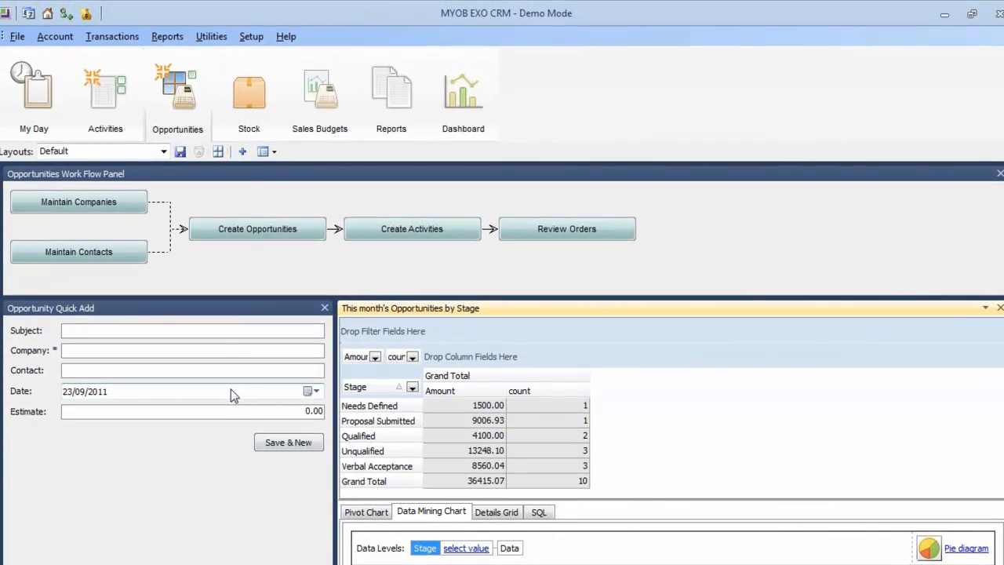
Step: Search the Stock workspace for 'FILTER' to list the matching stock items
click(247, 116)
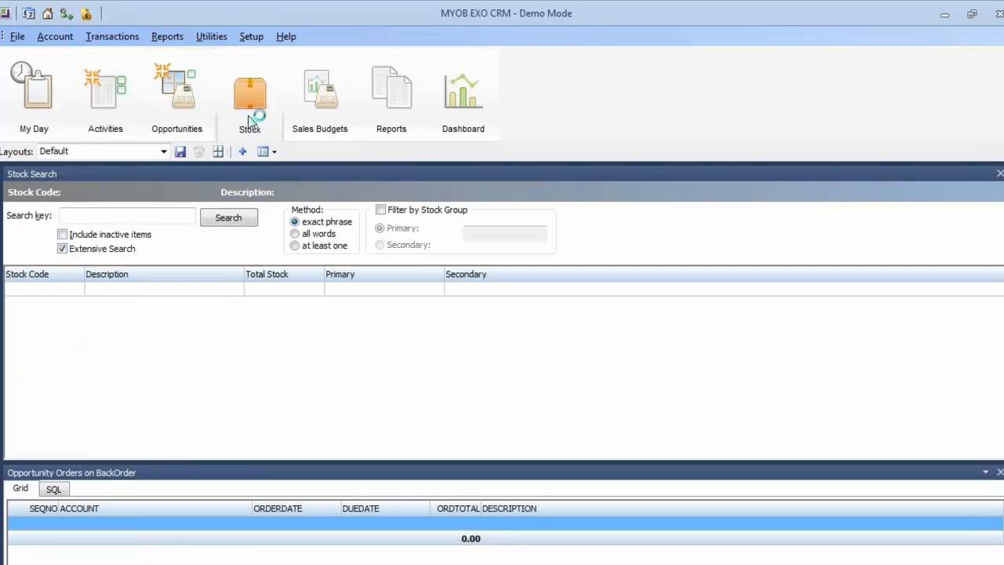
click(99, 216)
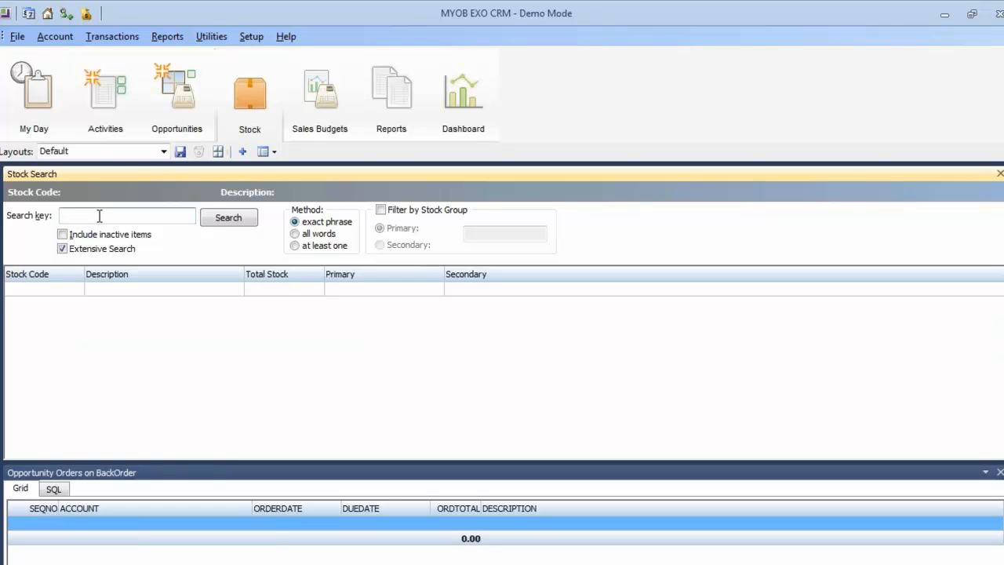
text(FILTER)
key(Return)
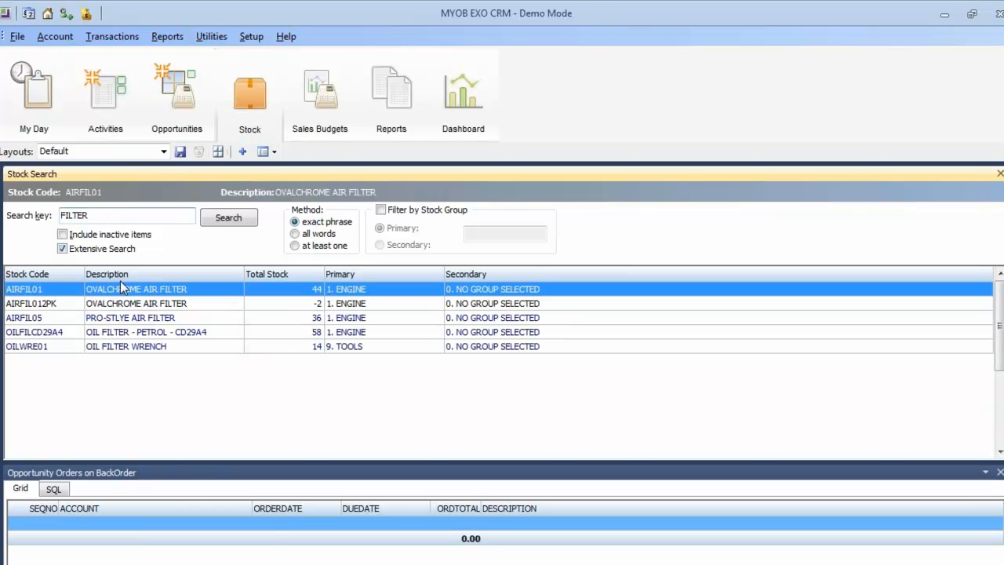
Step: Review the AIRFIL05 air filter's details and transaction history, then close it
double_click(134, 317)
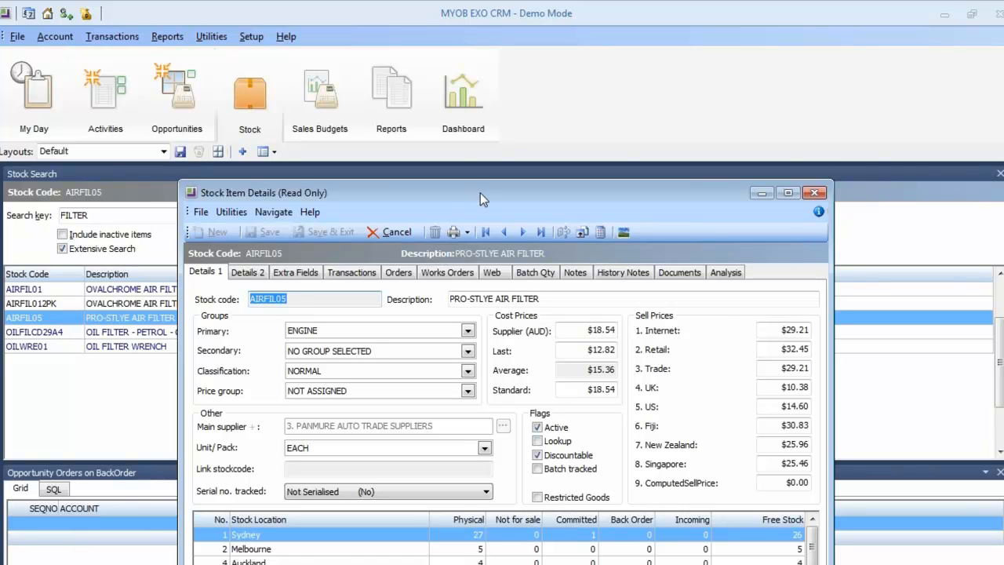
drag(480, 192, 446, 143)
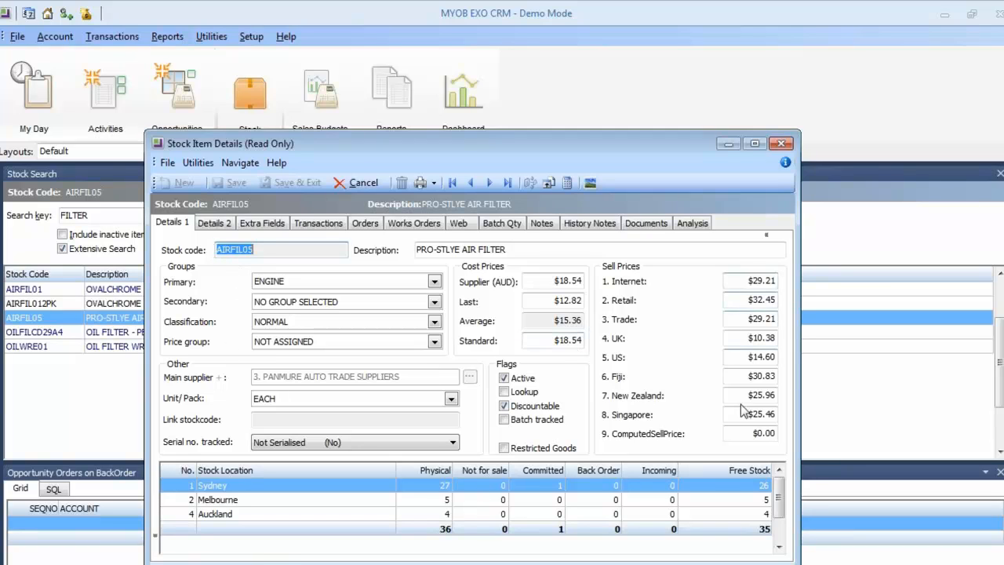
click(323, 228)
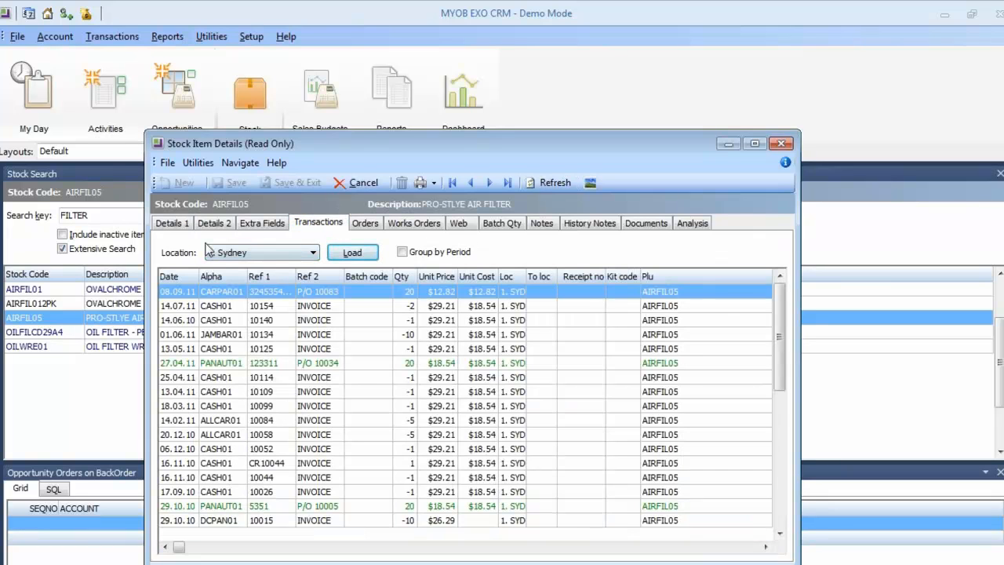
click(781, 143)
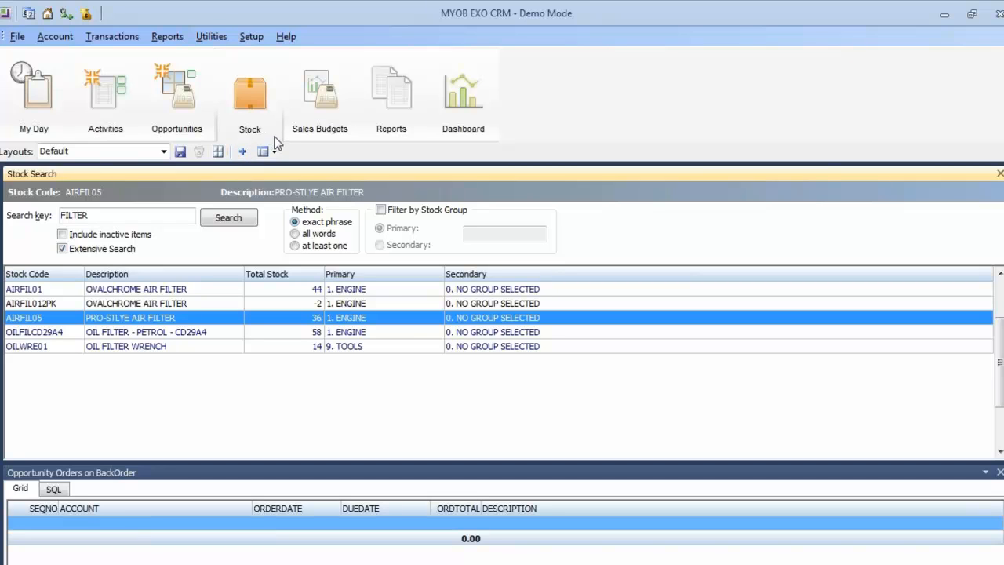
Step: Open the Sales-Team Budget View of July and August actual, last-year and budget figures
click(325, 124)
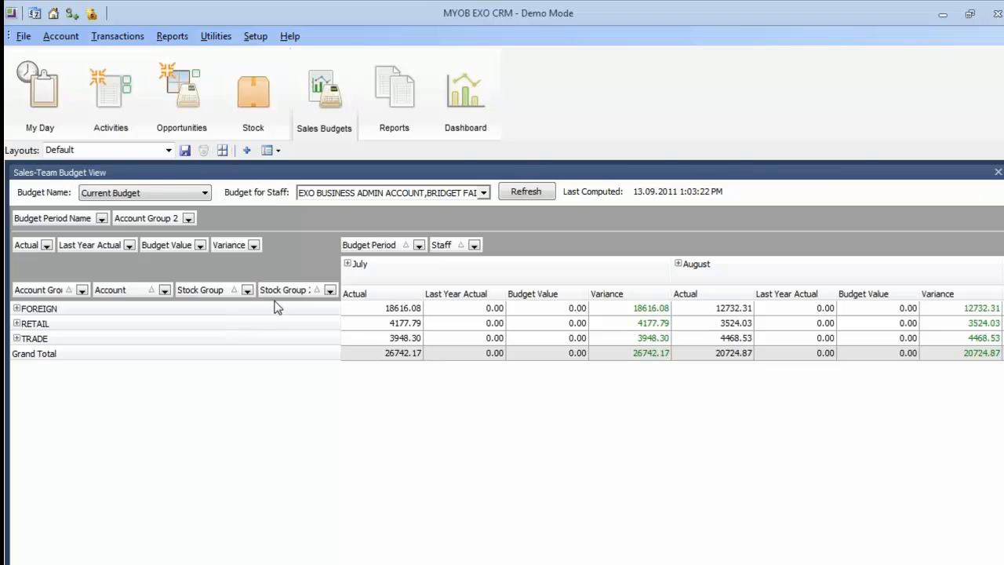
Step: Move Stock Group 2 and Account Group from the budget rows into the filter area
drag(280, 298, 250, 223)
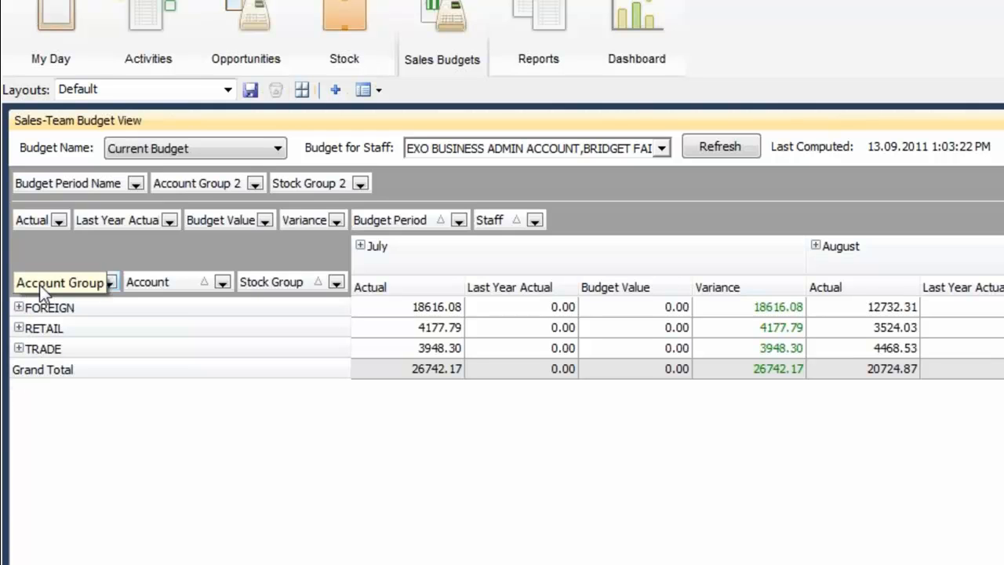
drag(39, 285, 364, 192)
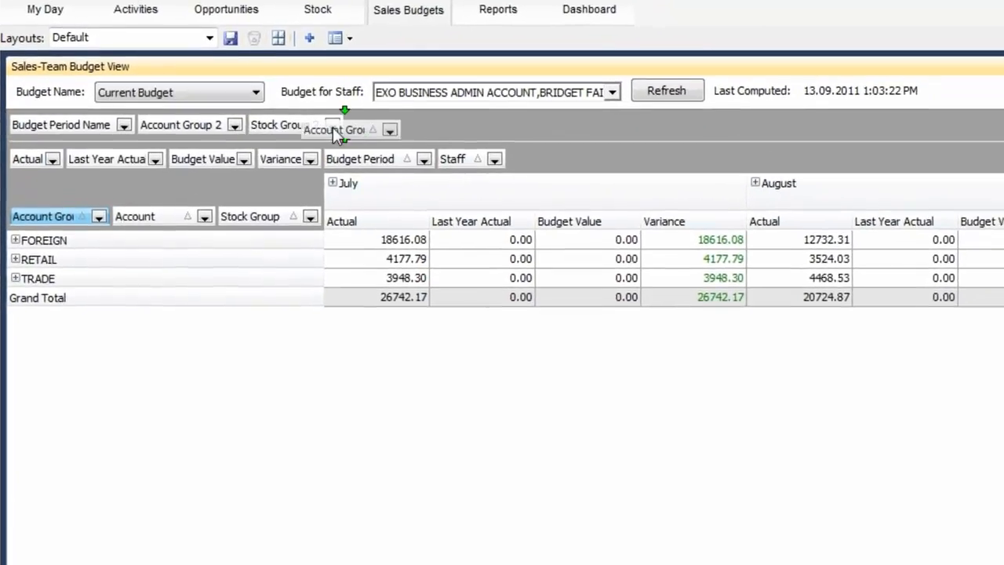
drag(334, 134, 339, 130)
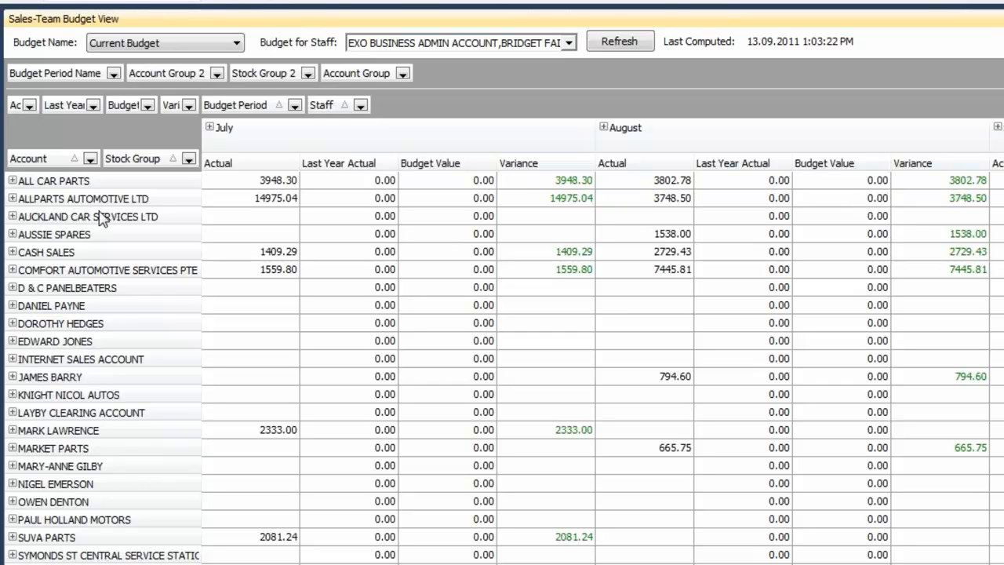
Step: Expand ALL CAR PARTS, put Stock Group before Account, and expand STEERING & SUSPENSION
click(12, 180)
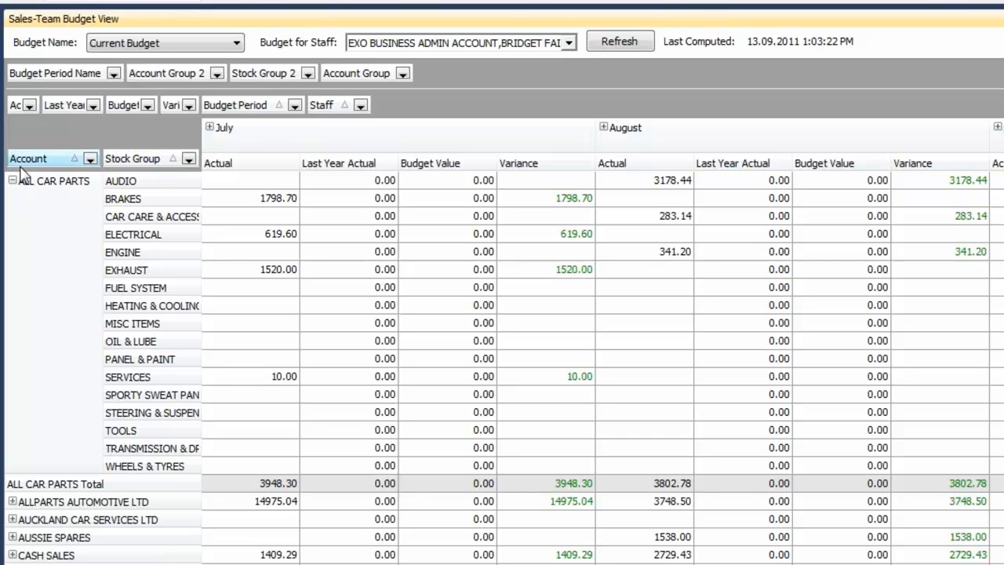
drag(163, 165, 39, 159)
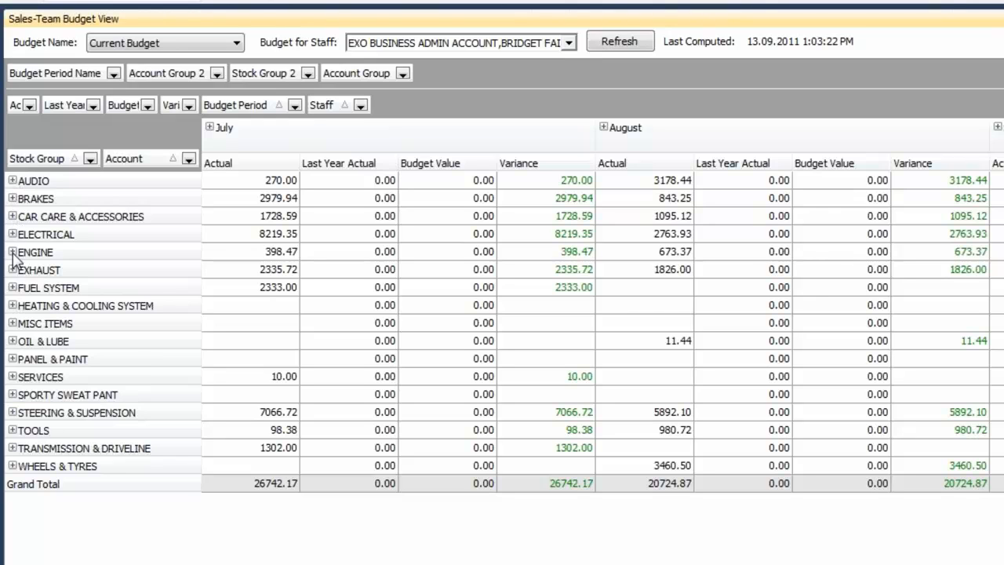
click(12, 412)
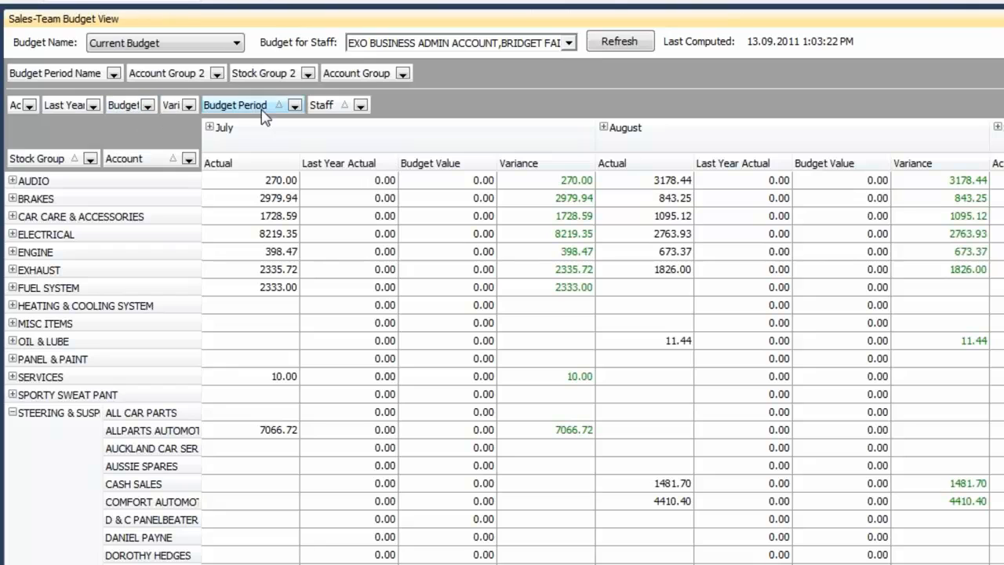
Step: Filter the budget grid to one staff member by clearing (Show All) and ticking a single name
click(360, 105)
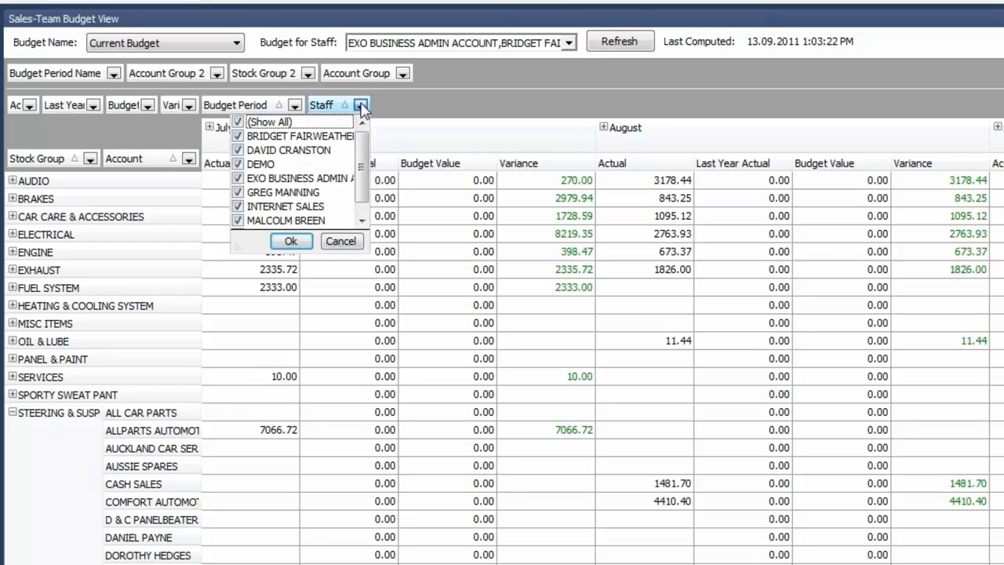
click(238, 123)
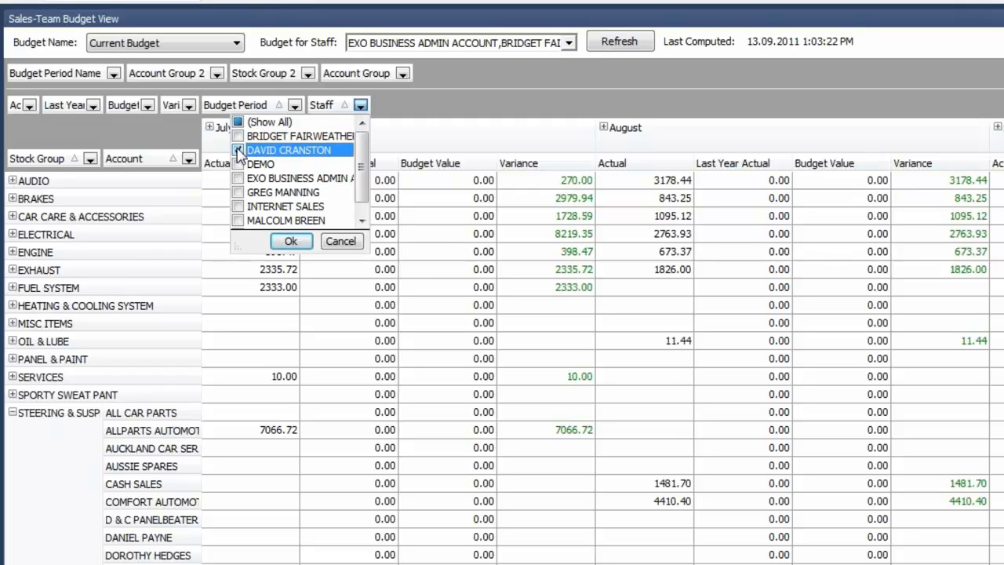
click(238, 150)
click(290, 241)
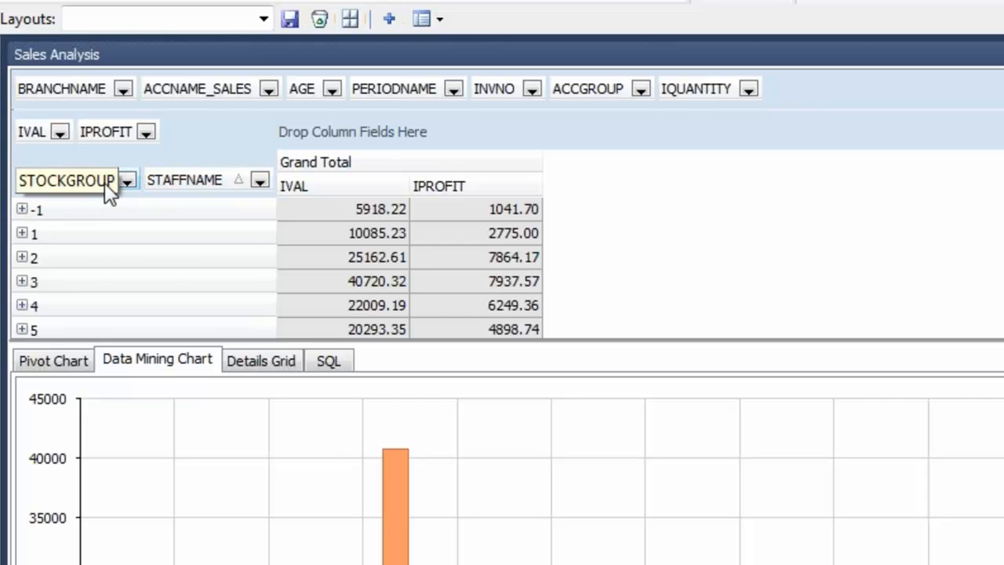
Step: Swap STOCKGROUP for BRANCHNAME in the pivot rows and drill the chart into Sydney's staff
mouse_move(87, 186)
mouse_down()
mouse_move(643, 50)
mouse_move(788, 87)
mouse_up()
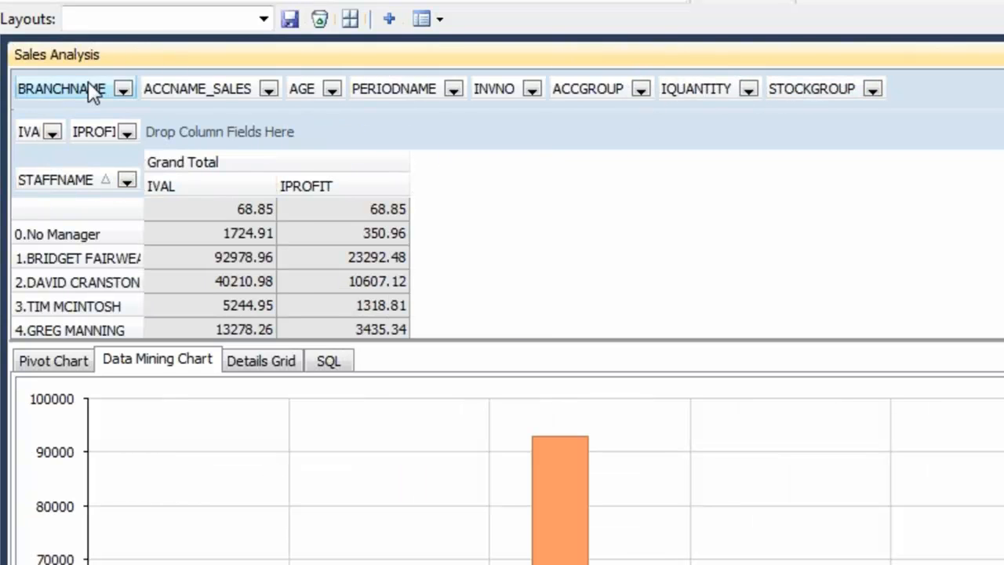
drag(83, 88, 19, 192)
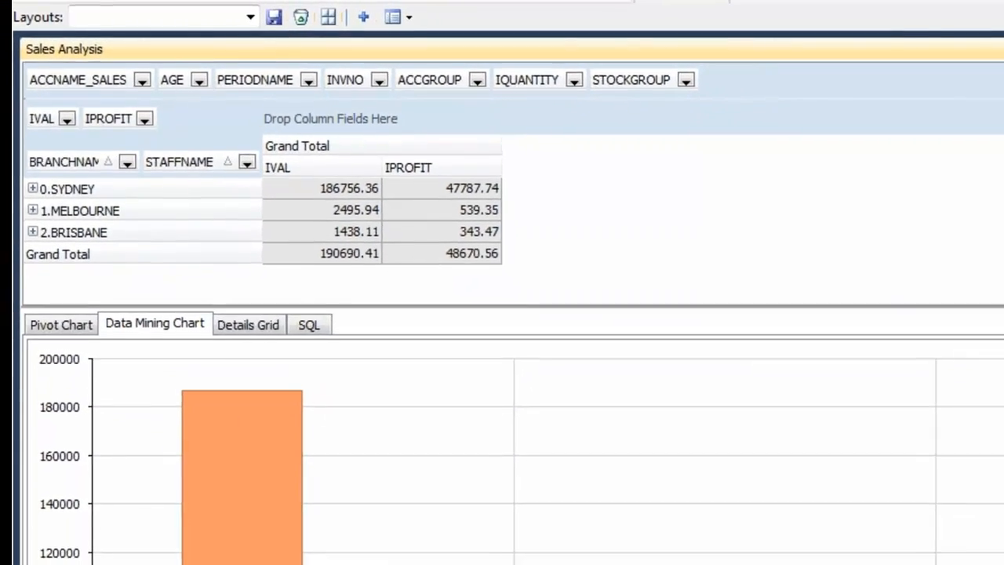
mouse_move(192, 513)
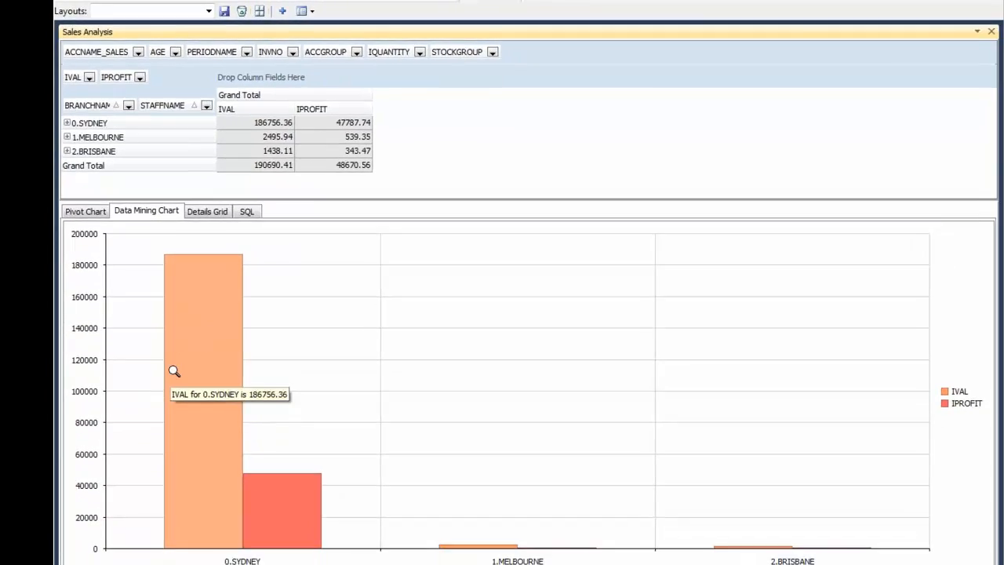
click(194, 377)
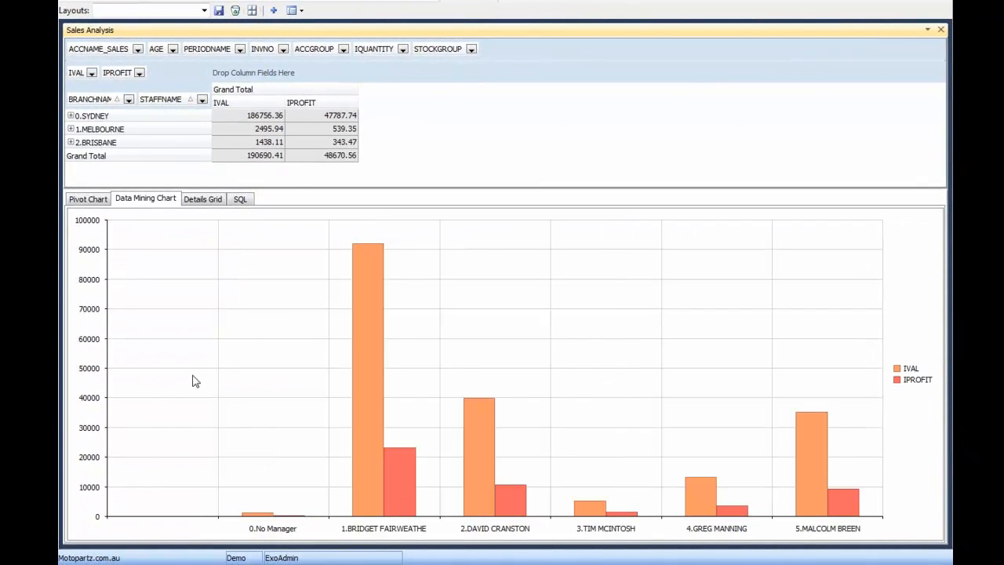